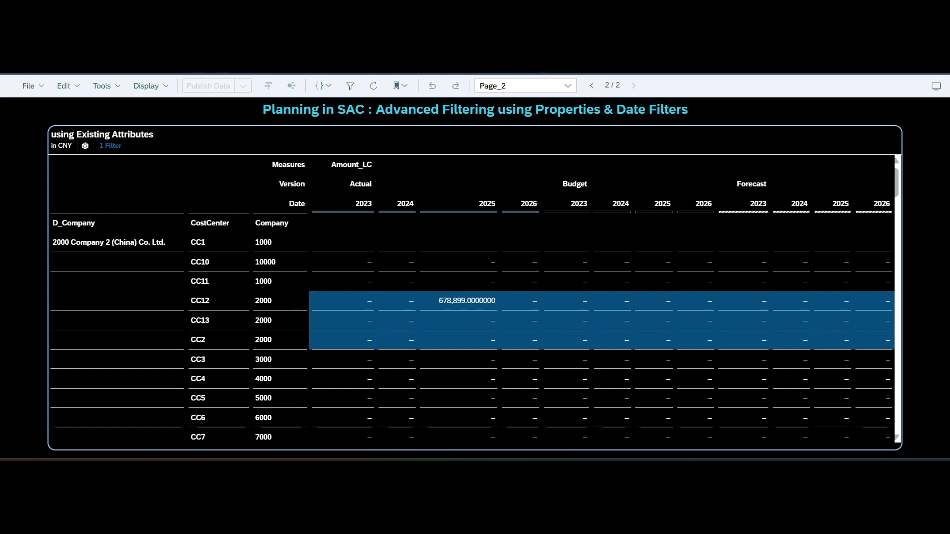
- Switch to the story's edit view on Page_2 and show the table's Builder settings
key("ctrl+shift+Tab")
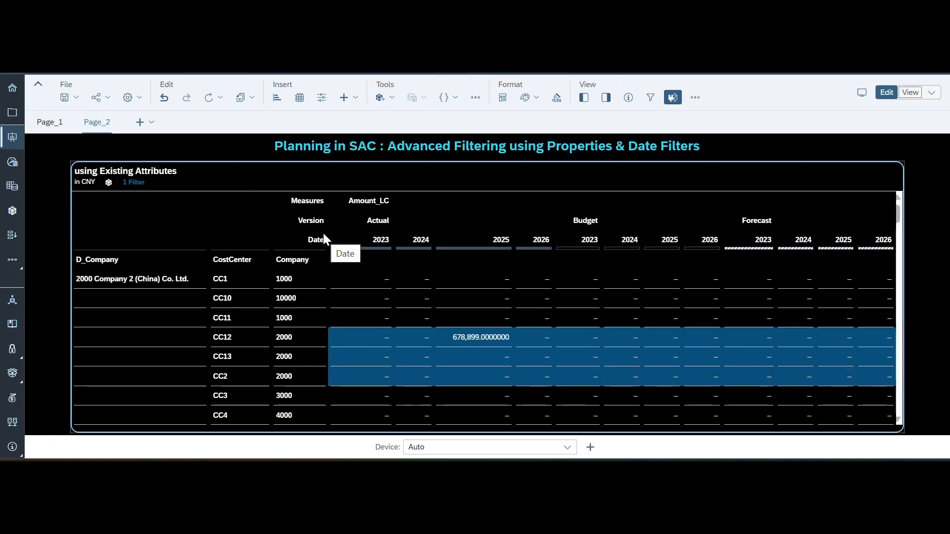
left_click(606, 98)
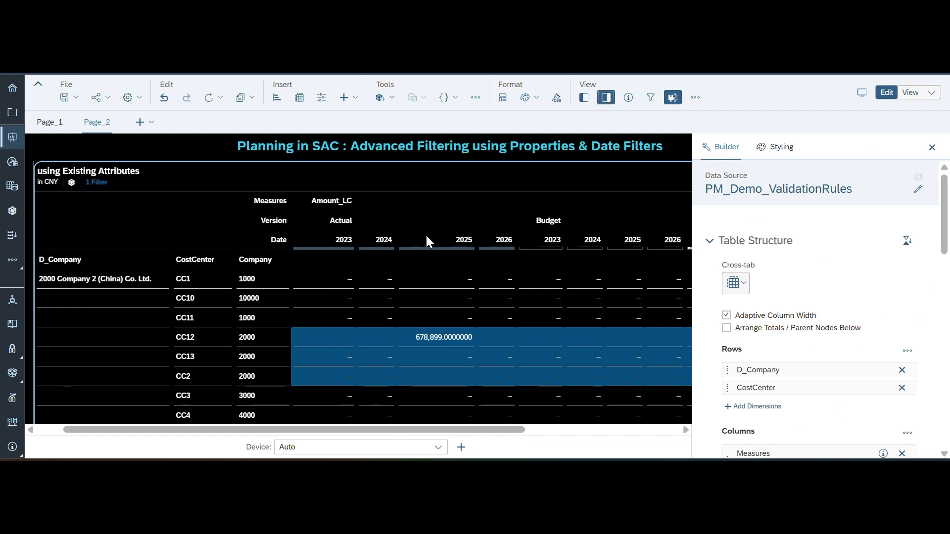
- Hide the 2024 column under Actual in the table and restore it
right_click(379, 240)
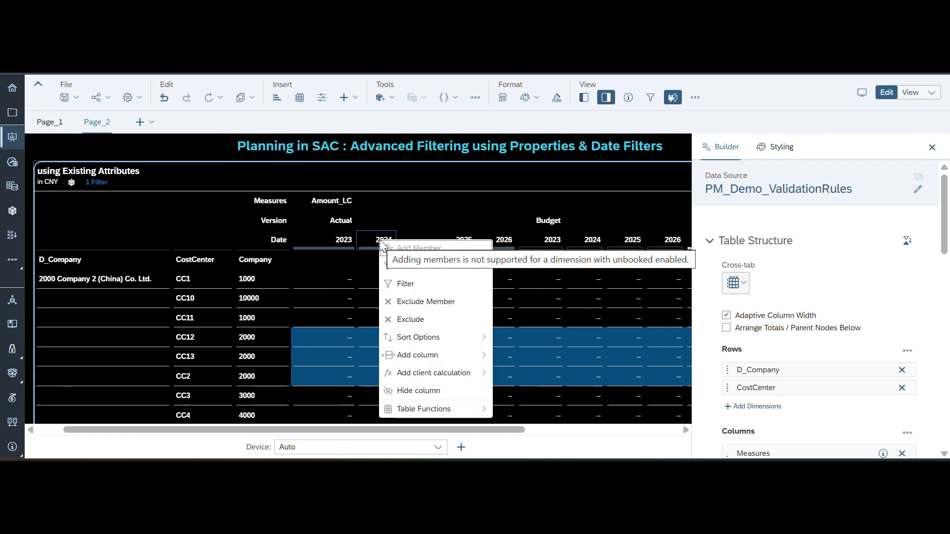
left_click(411, 391)
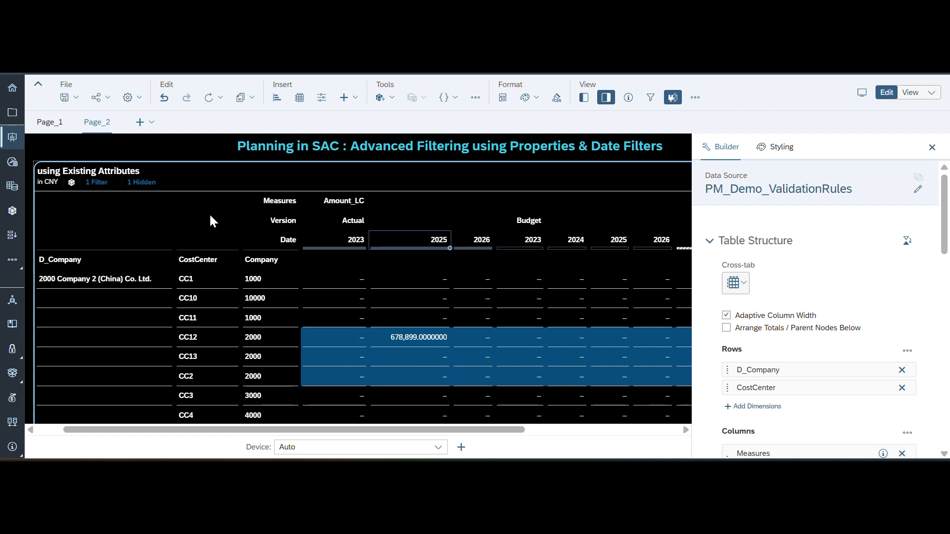
left_click(159, 183)
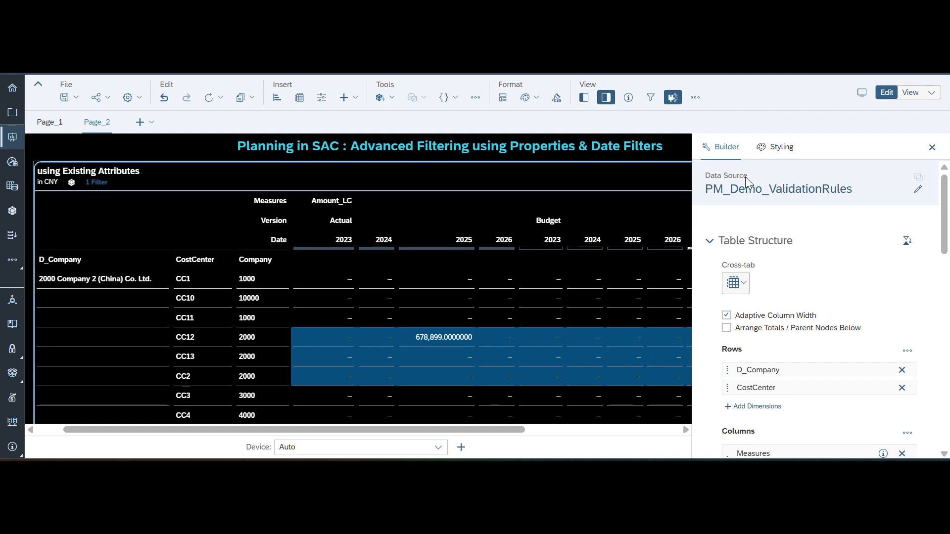
- Start a new advanced filter for the table, keeping the top-level operator at OR - Include when any condition is satisfied
scroll(808, 307, "down", 9)
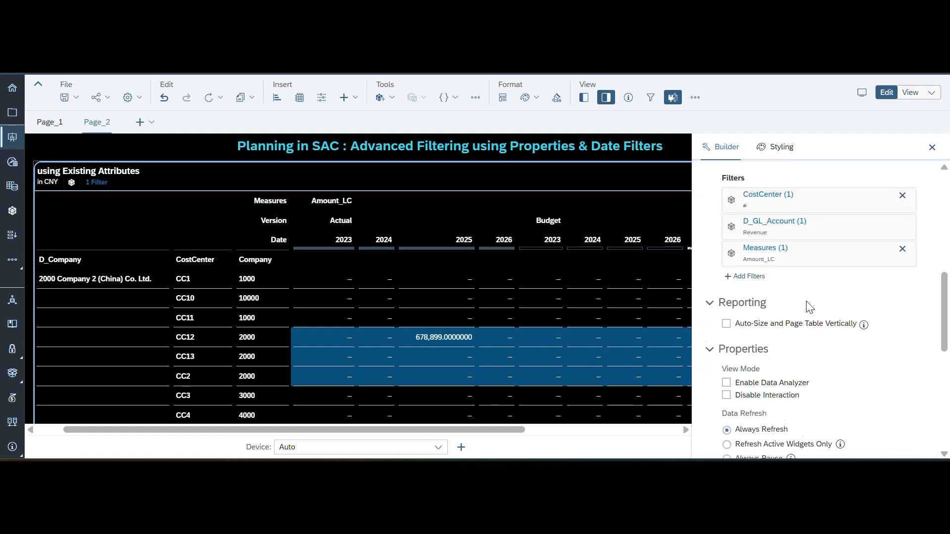
scroll(767, 277, "up", 2)
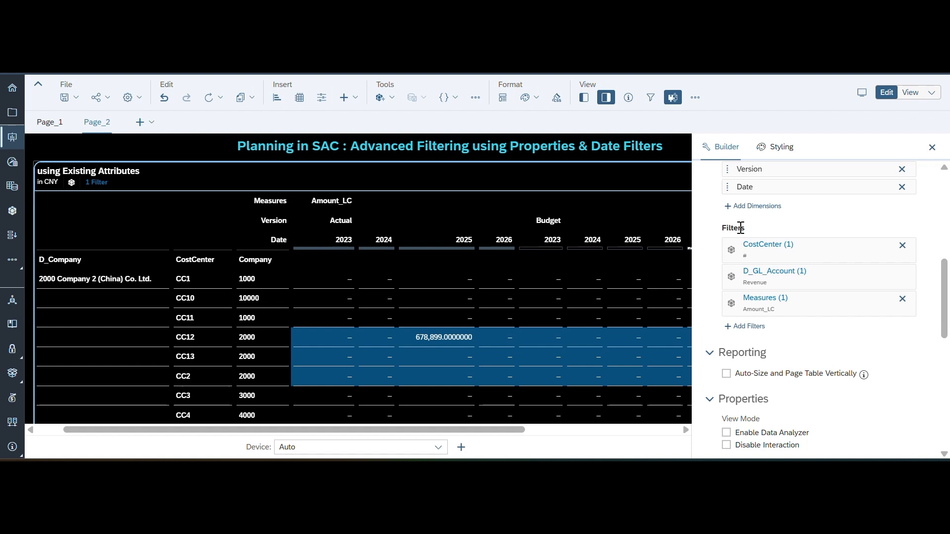
left_click(746, 327)
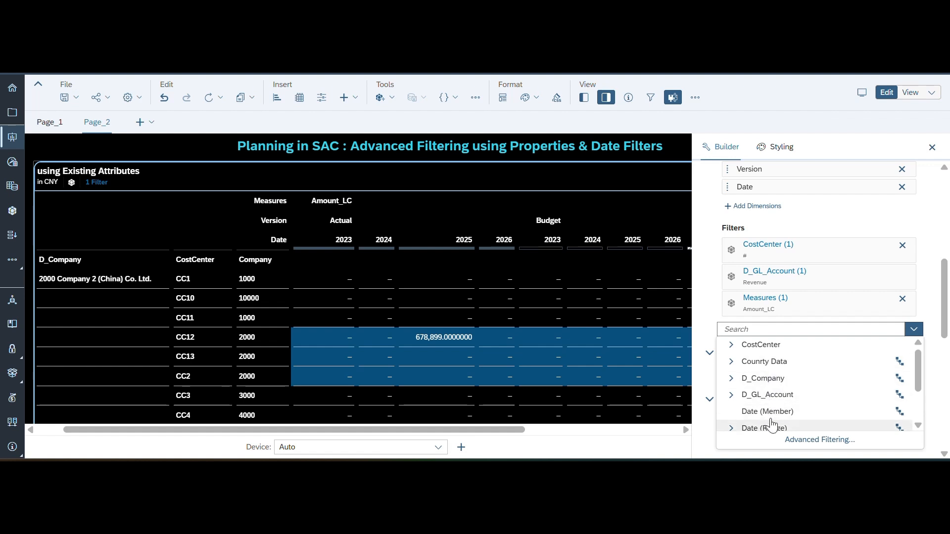
scroll(772, 423, "down", 3)
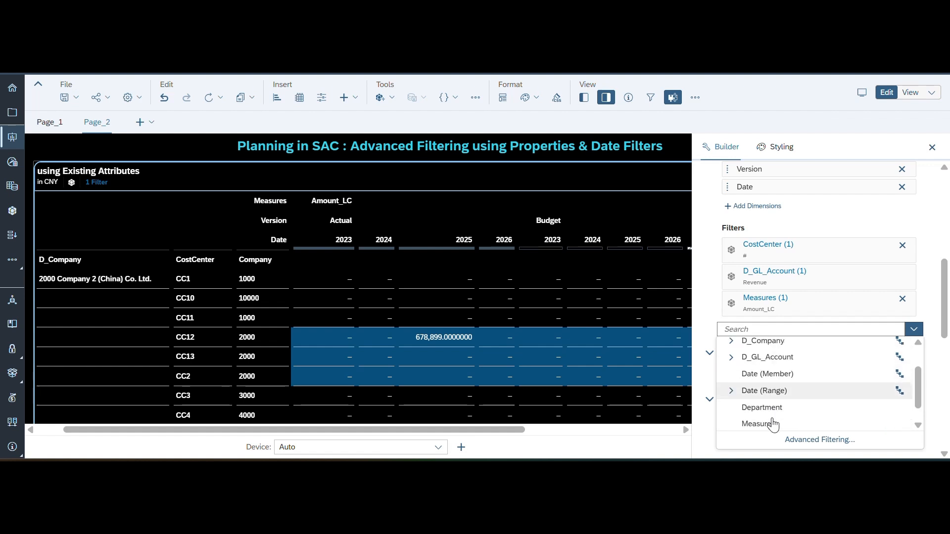
left_click(816, 445)
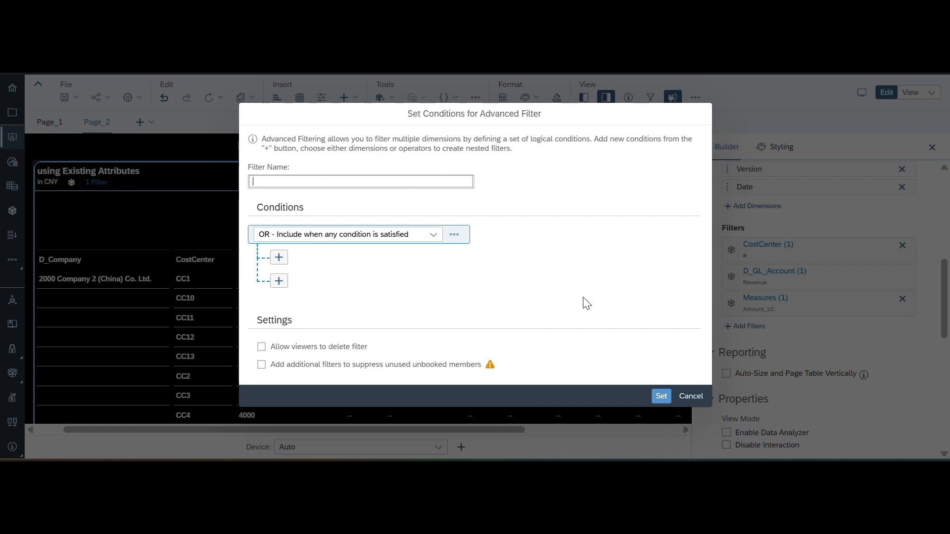
left_click(433, 235)
left_click(433, 236)
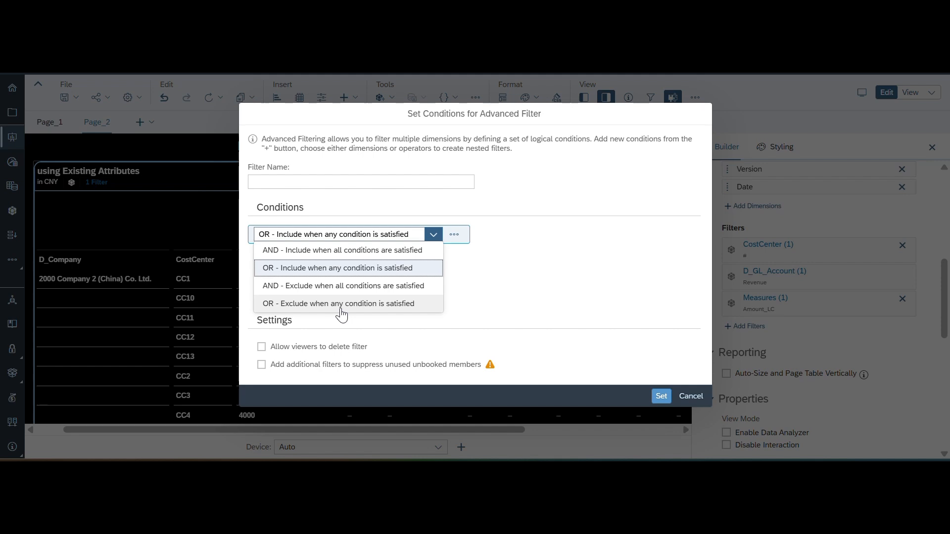
left_click(479, 282)
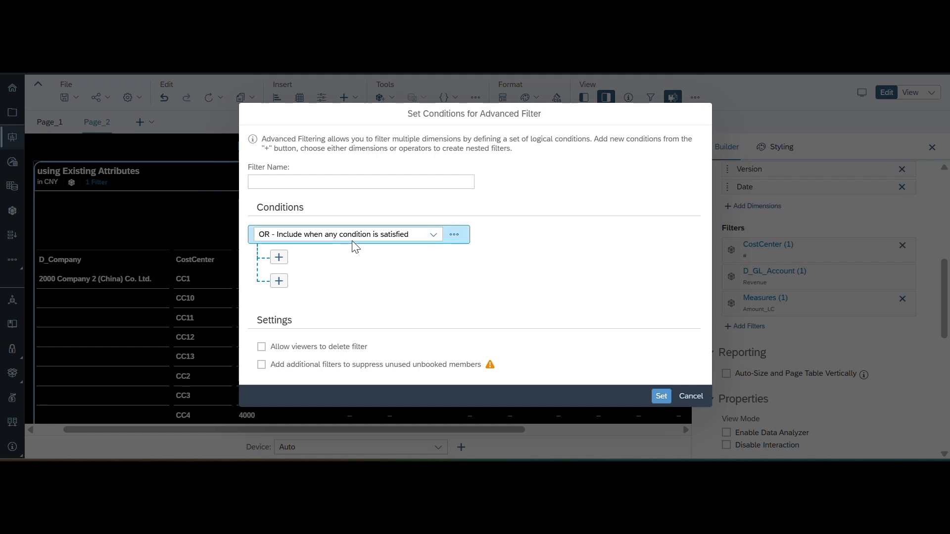
- Add three nested AND - Include groups beneath the filter's top-level OR operator
left_click(279, 258)
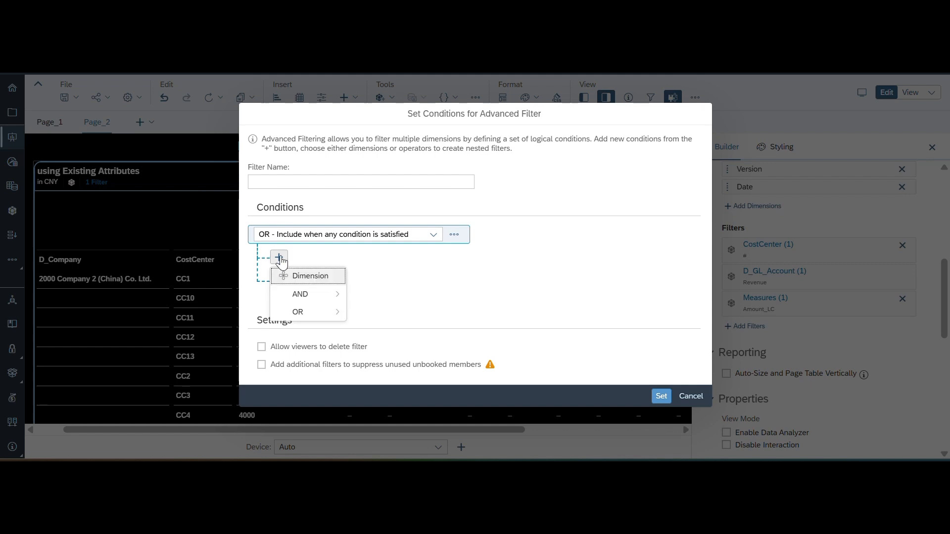
mouse_move(309, 297)
left_click(364, 294)
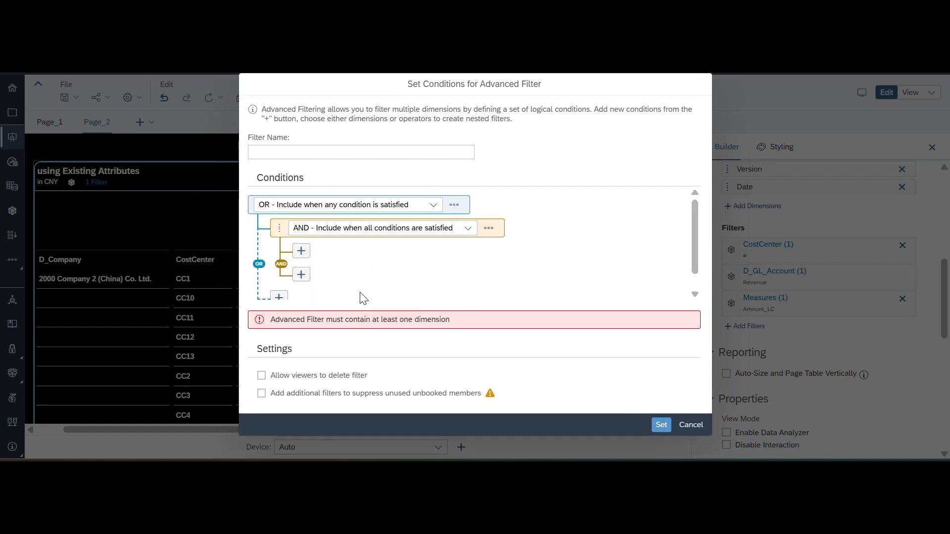
scroll(351, 269, "down", 1)
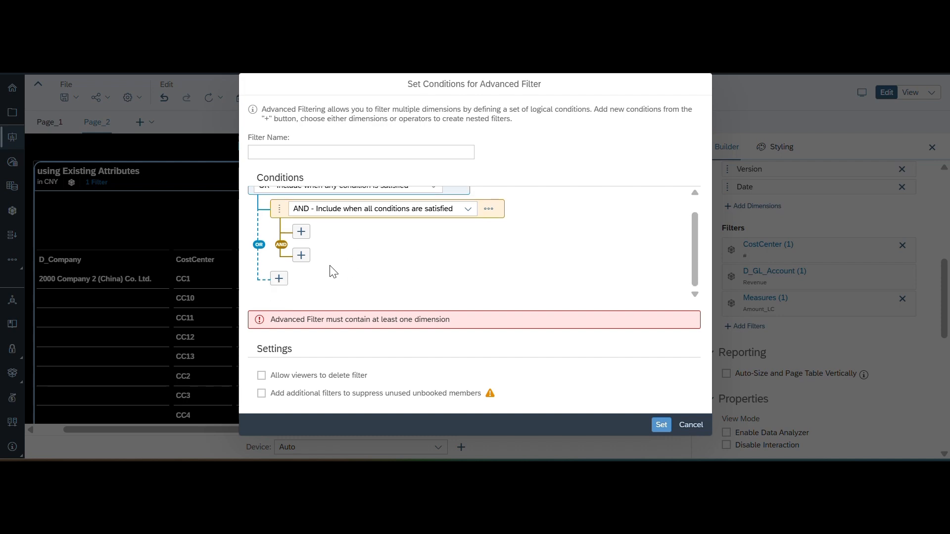
left_click(279, 278)
mouse_move(301, 316)
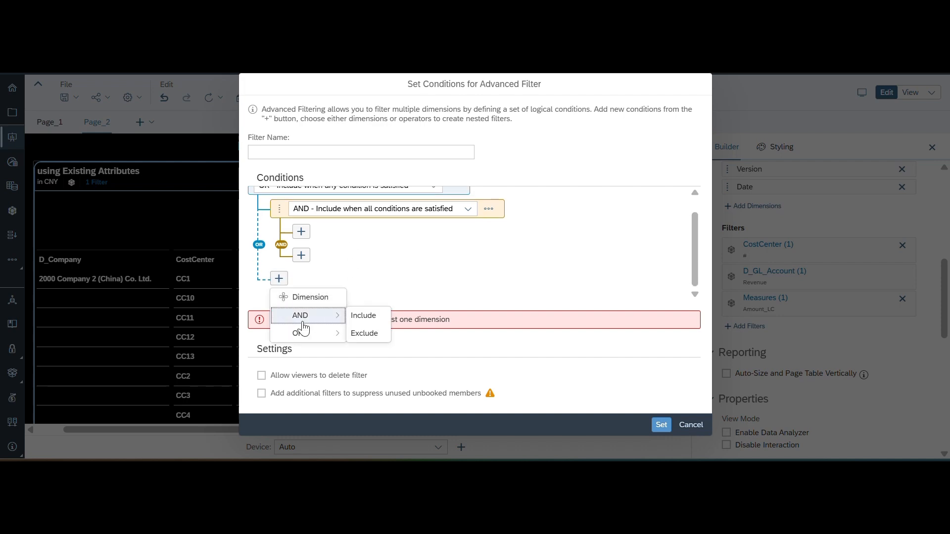
left_click(362, 315)
scroll(428, 275, "down", 3)
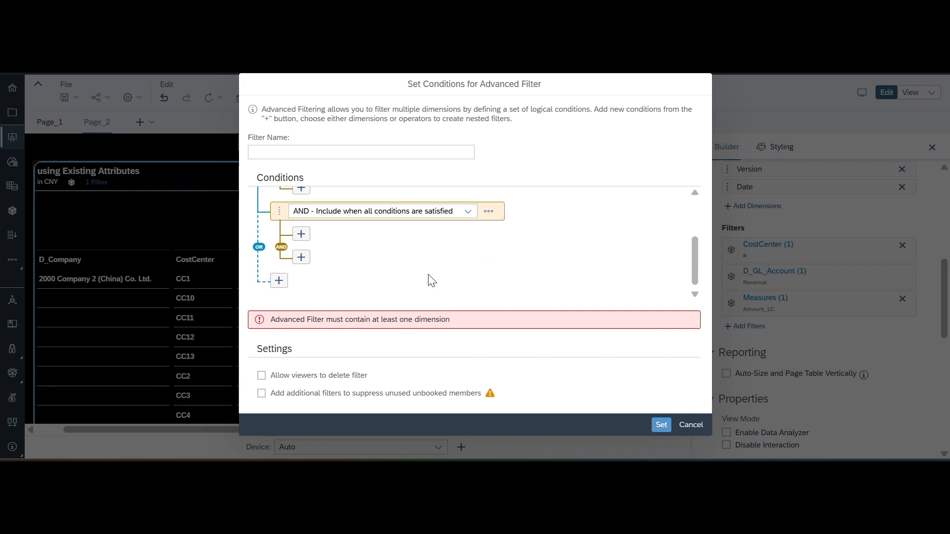
left_click(277, 283)
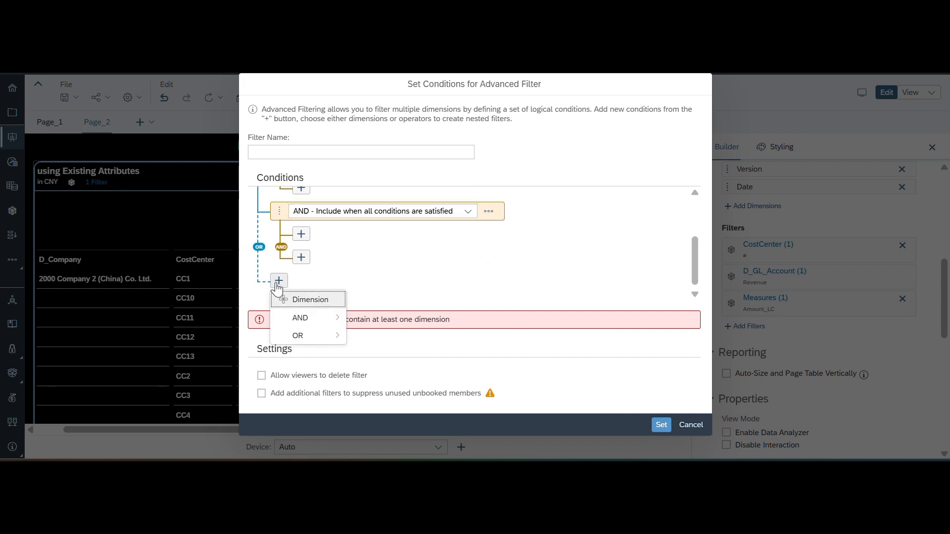
mouse_move(301, 318)
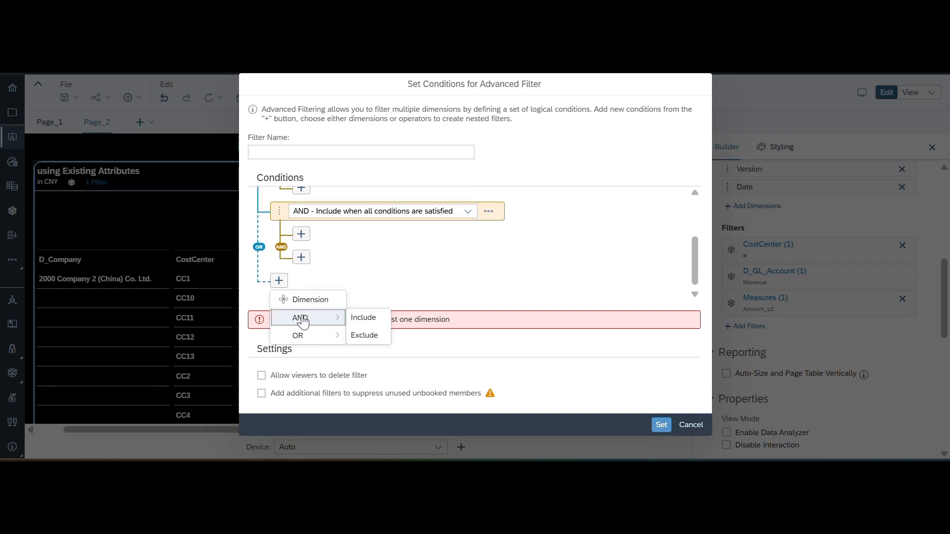
left_click(362, 319)
- Add a Version dimension condition equal to Actual in the first AND group of the filter
scroll(440, 242, "down", 2)
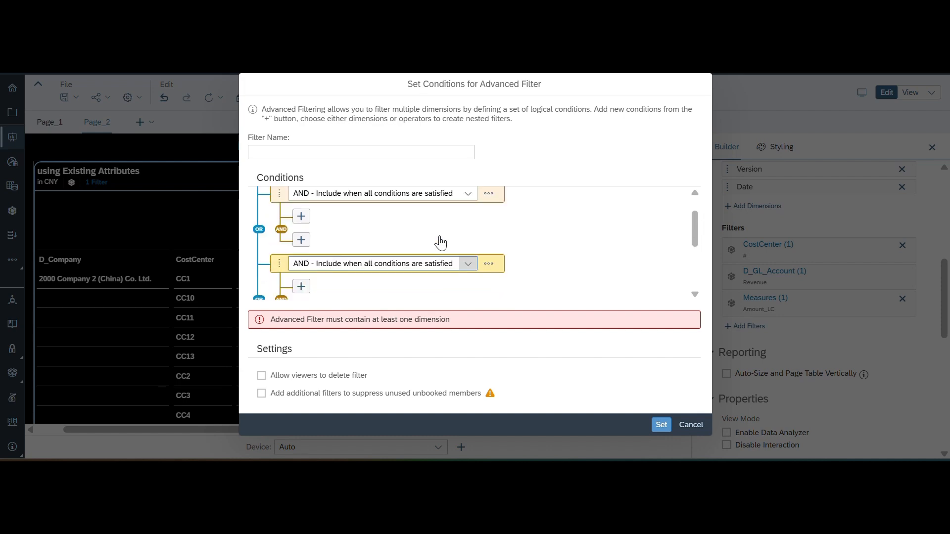
scroll(440, 243, "up", 1)
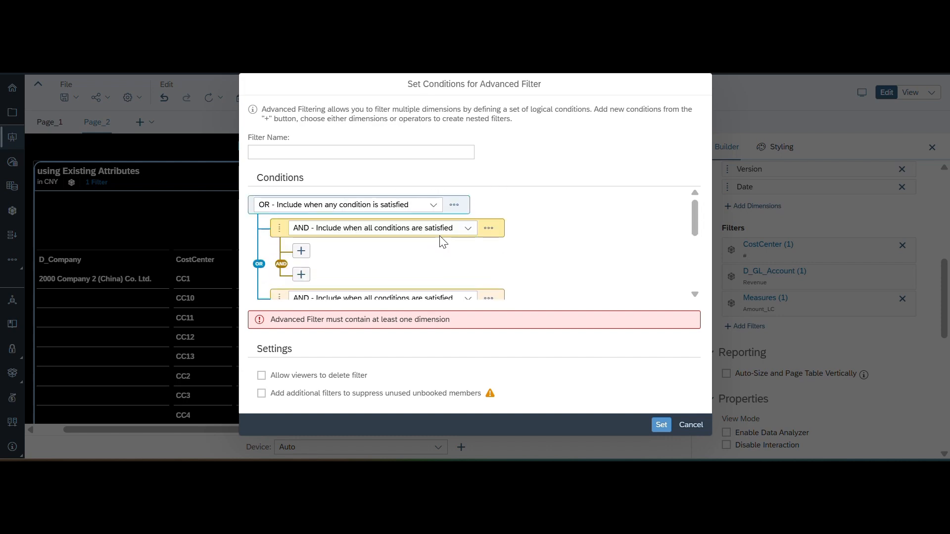
scroll(373, 245, "down", 2)
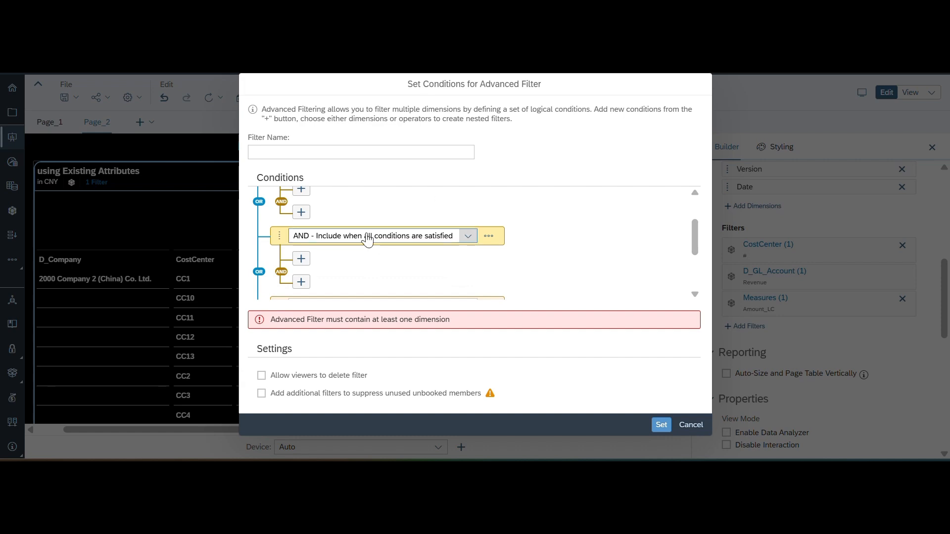
scroll(372, 270, "down", 1)
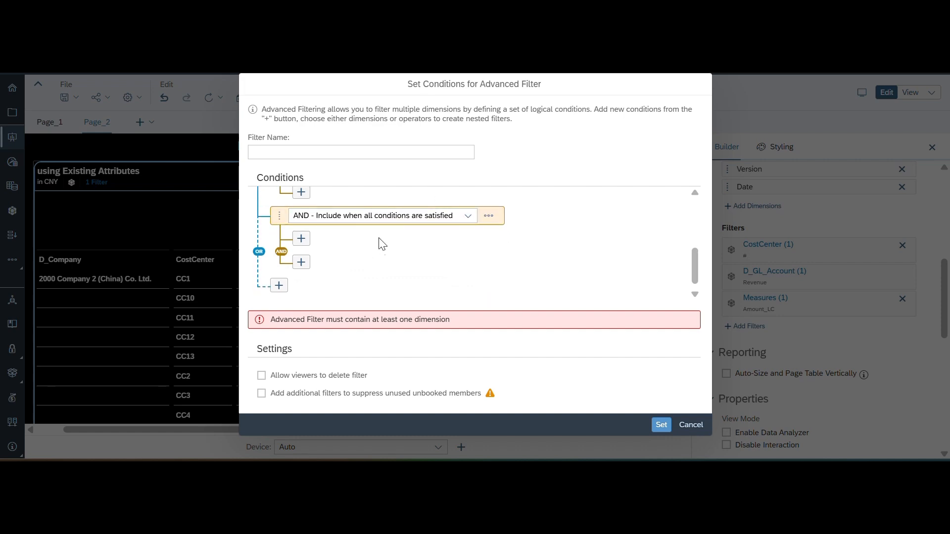
scroll(374, 251, "up", 2)
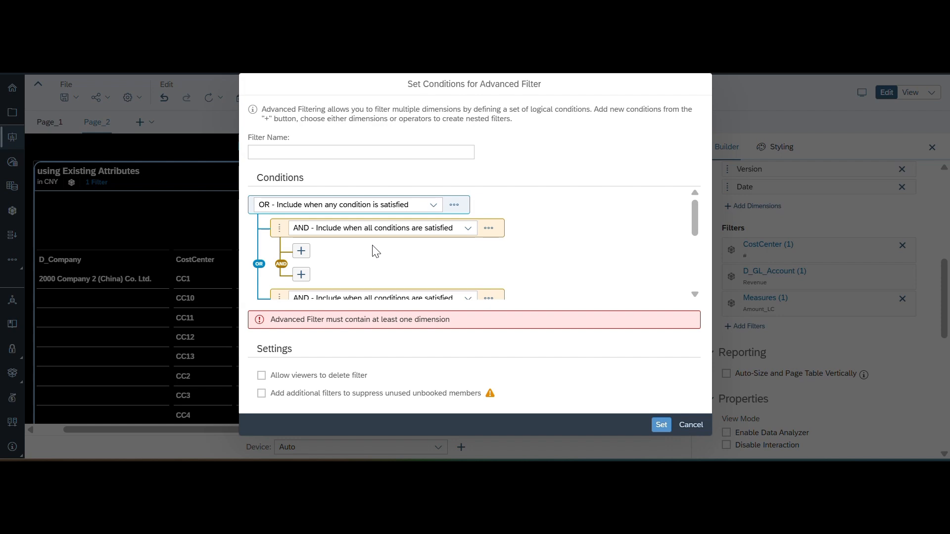
left_click(301, 251)
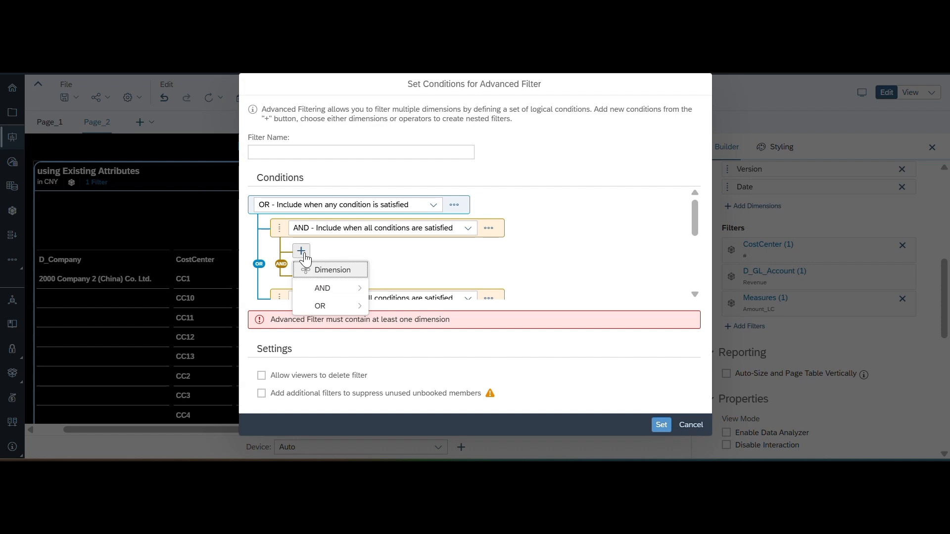
left_click(316, 270)
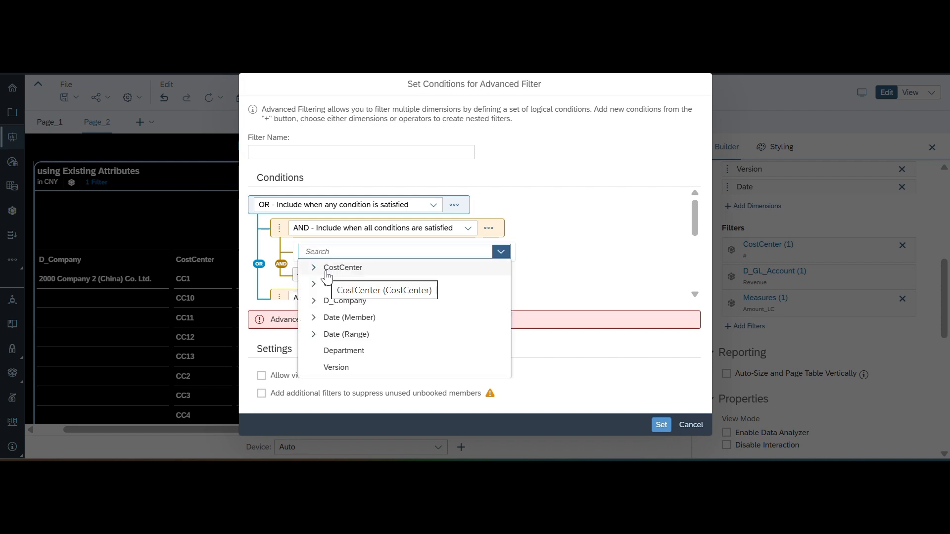
left_click(343, 366)
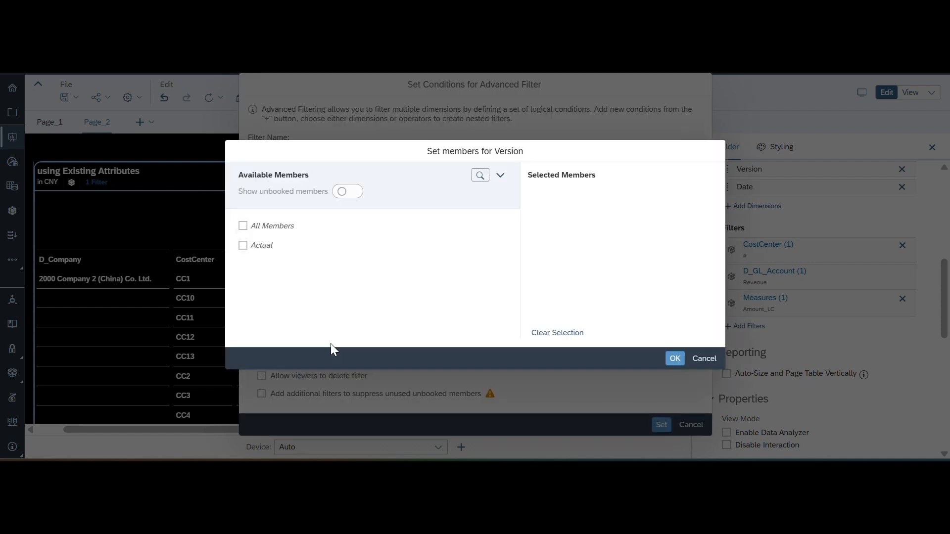
left_click(341, 192)
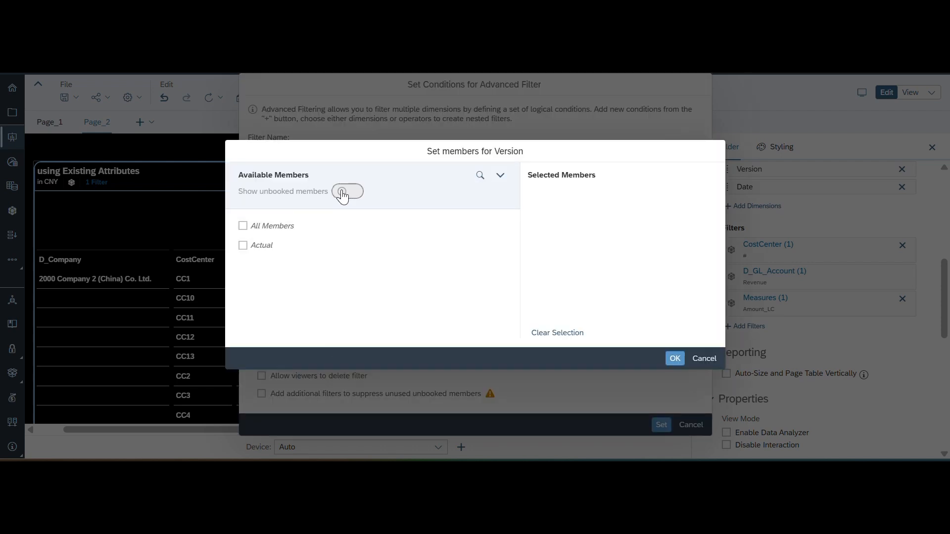
left_click(244, 249)
left_click(673, 359)
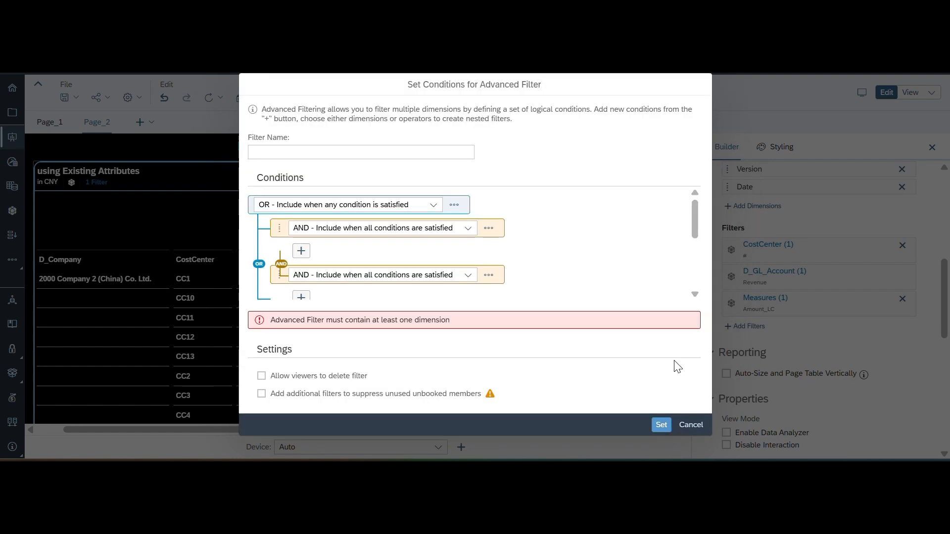
- Add a Version dimension condition in the second AND group, showing unbooked members and selecting Forecast
scroll(485, 277, "down", 1)
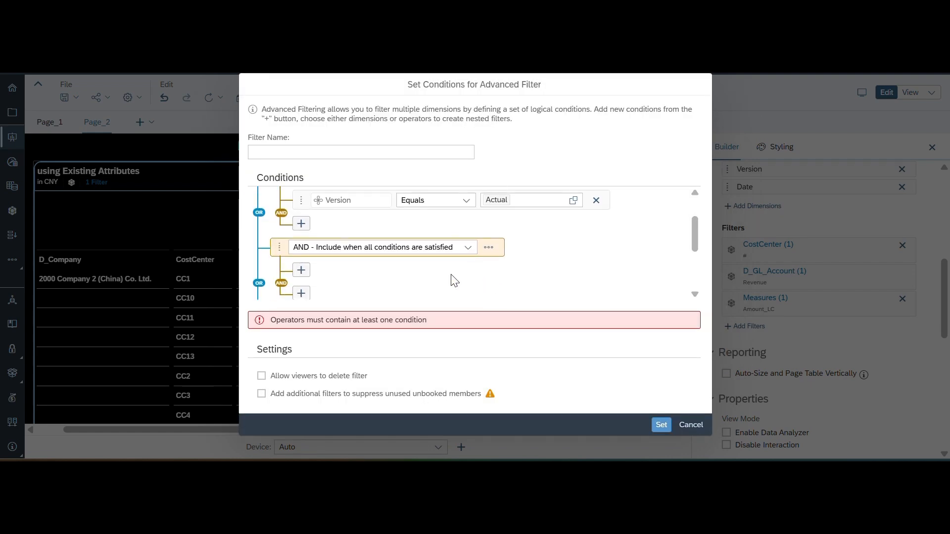
left_click(302, 270)
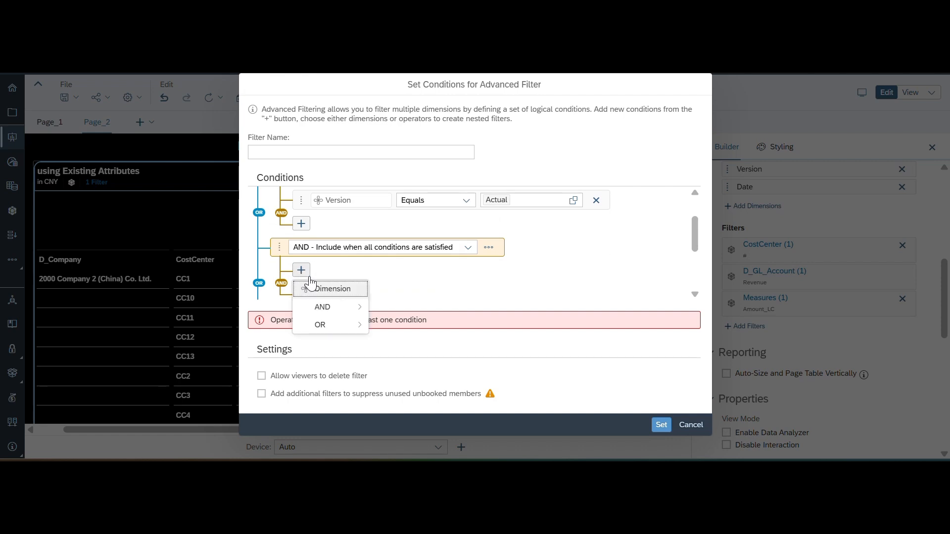
left_click(312, 287)
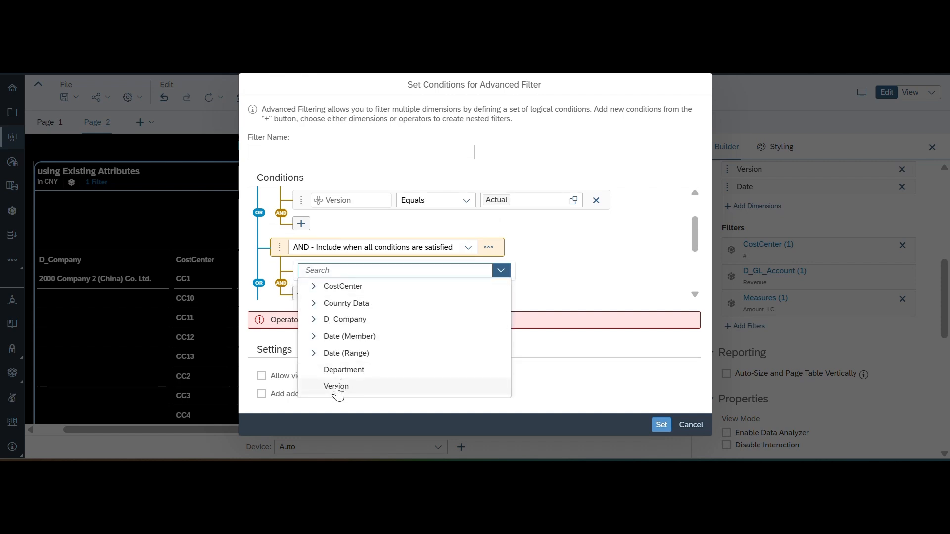
left_click(338, 391)
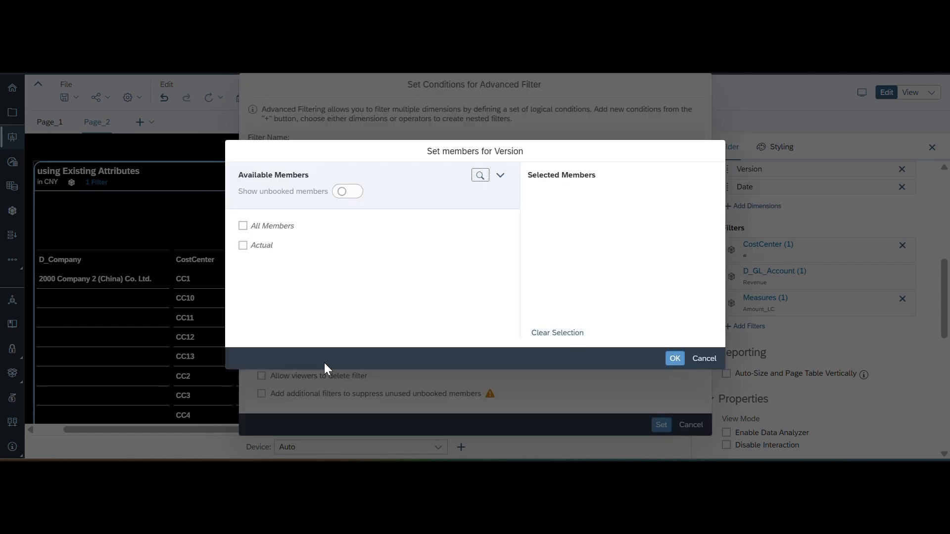
left_click(341, 193)
left_click(250, 285)
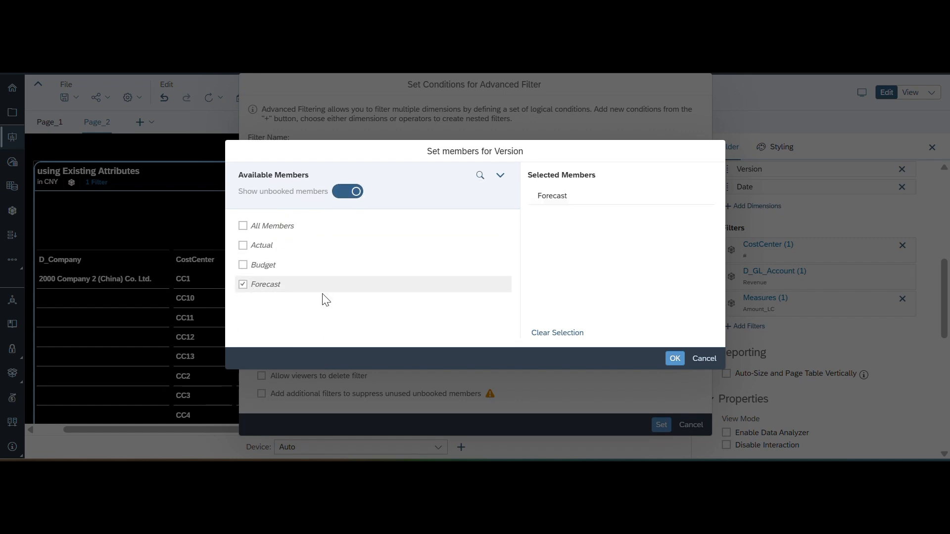
left_click(675, 359)
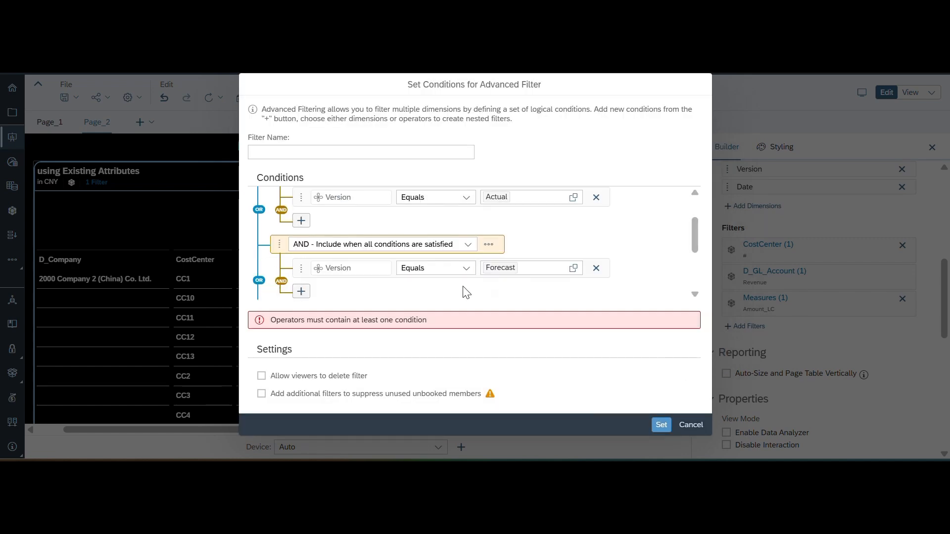
- Add a Version dimension condition in the third AND group, showing unbooked members and selecting Budget
left_click(300, 273)
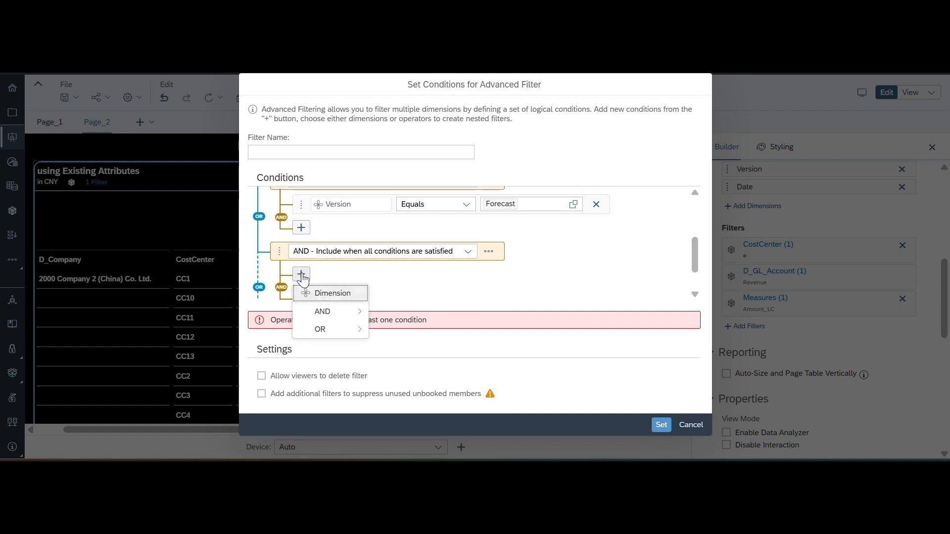
left_click(330, 293)
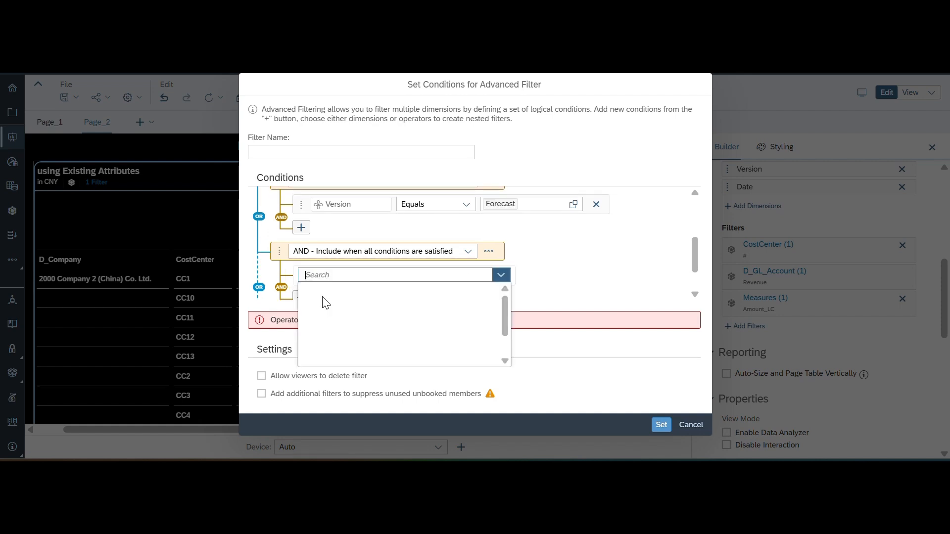
left_click(336, 390)
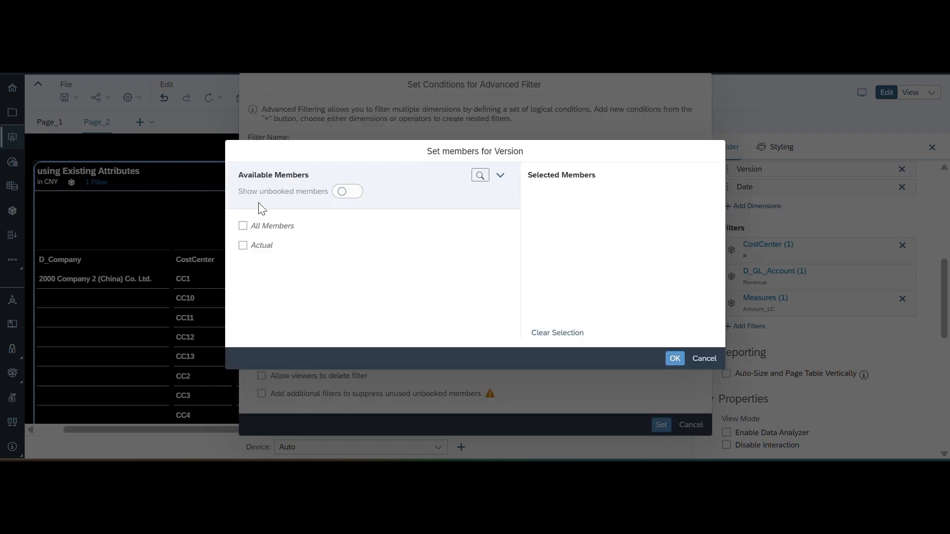
left_click(345, 193)
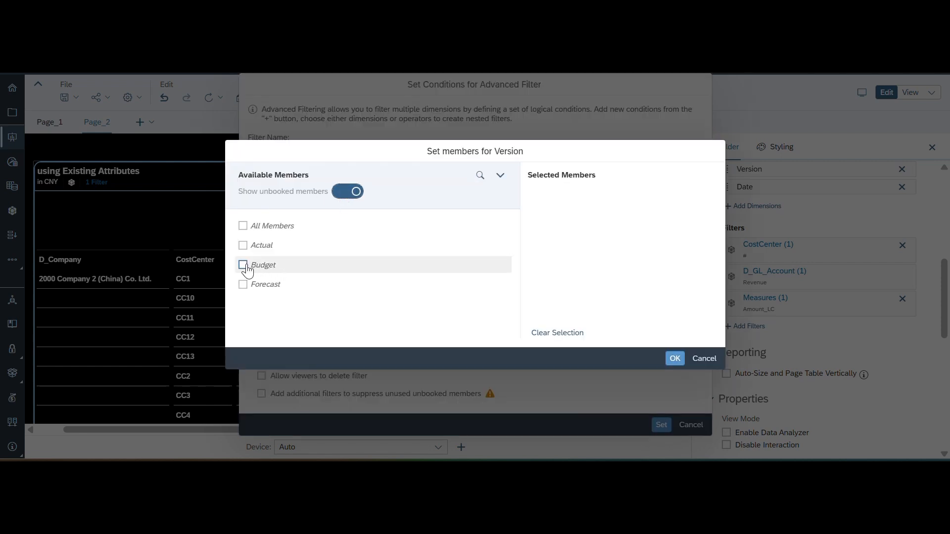
left_click(243, 265)
left_click(673, 358)
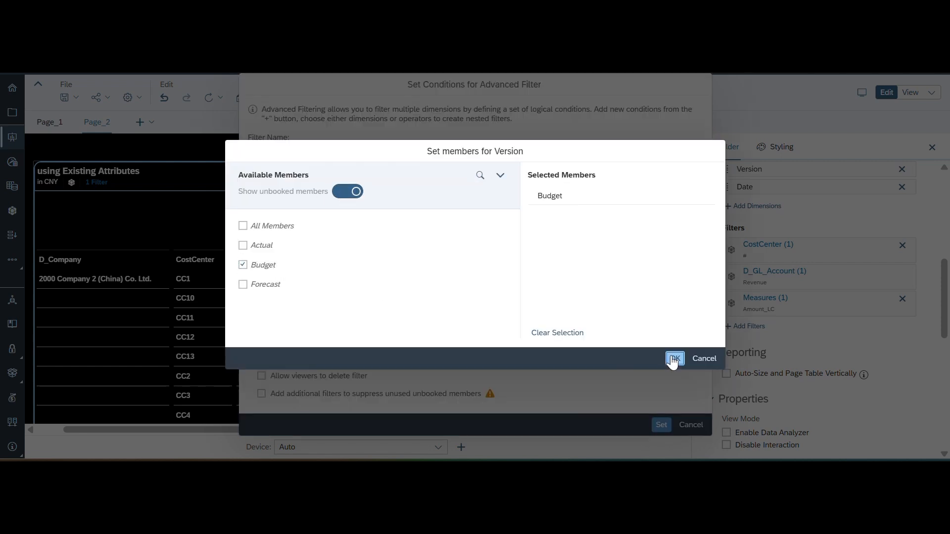
- Try a Date (Member) condition for 2024 in the Actual group, showing unbooked members, and delete that condition again
scroll(535, 319, "up", 5)
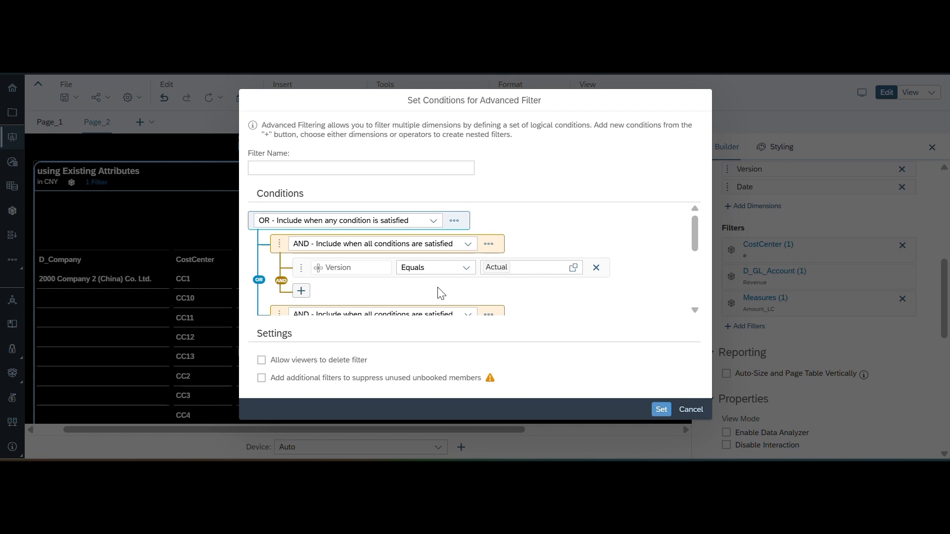
left_click(303, 292)
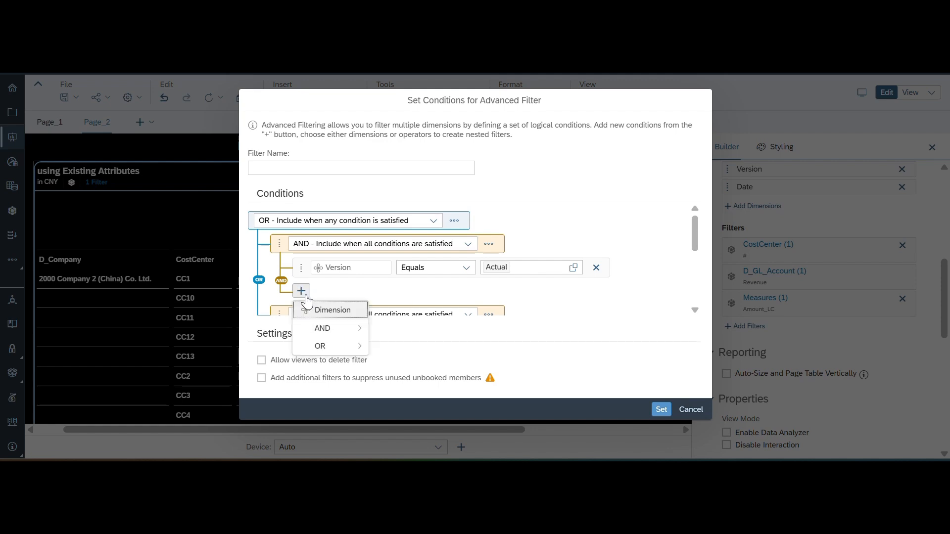
left_click(330, 310)
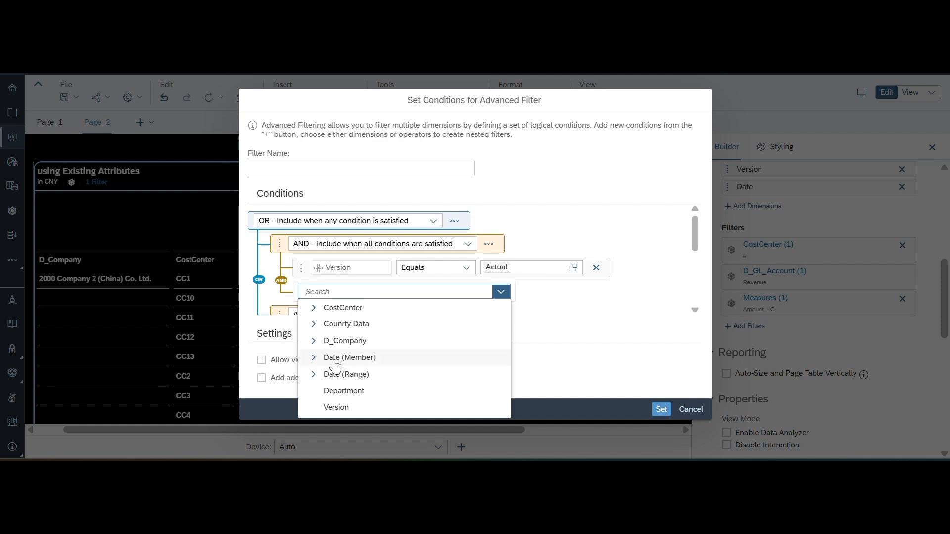
left_click(335, 360)
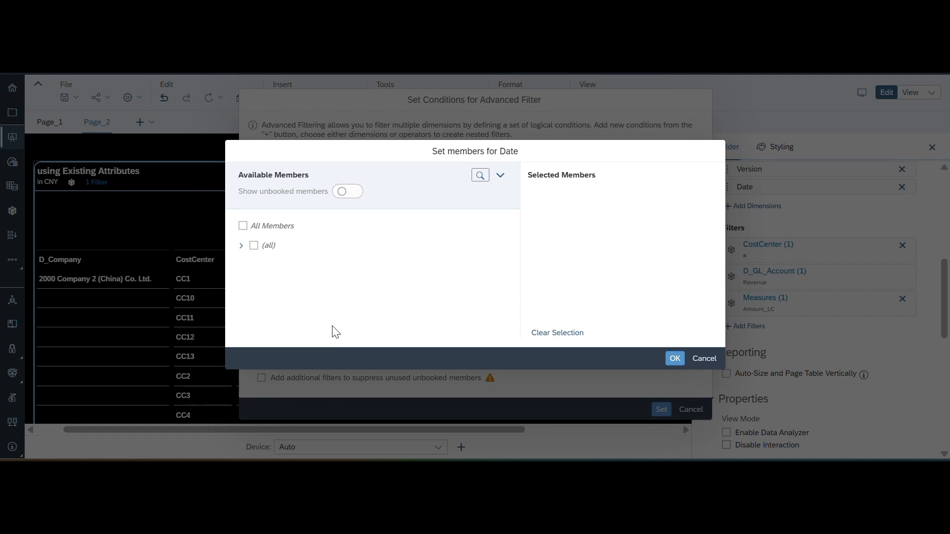
left_click(344, 192)
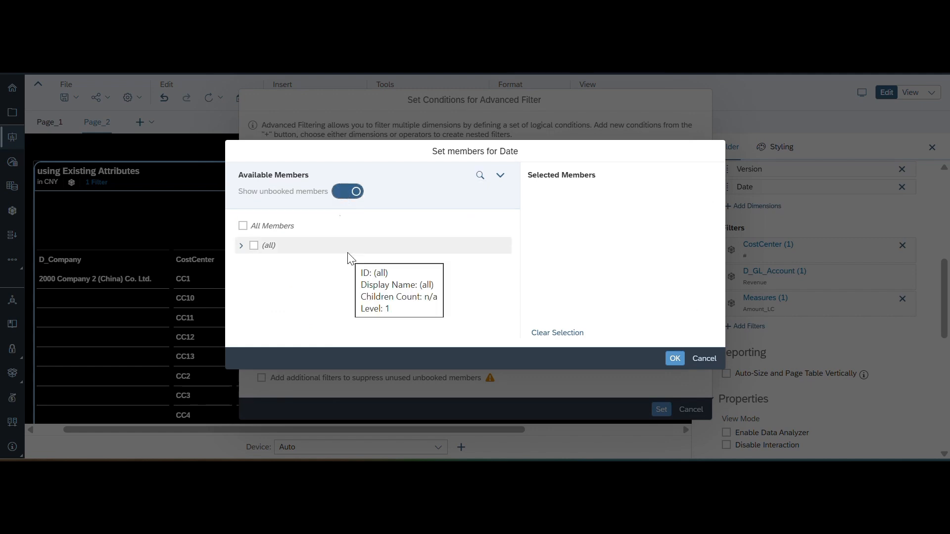
left_click(241, 245)
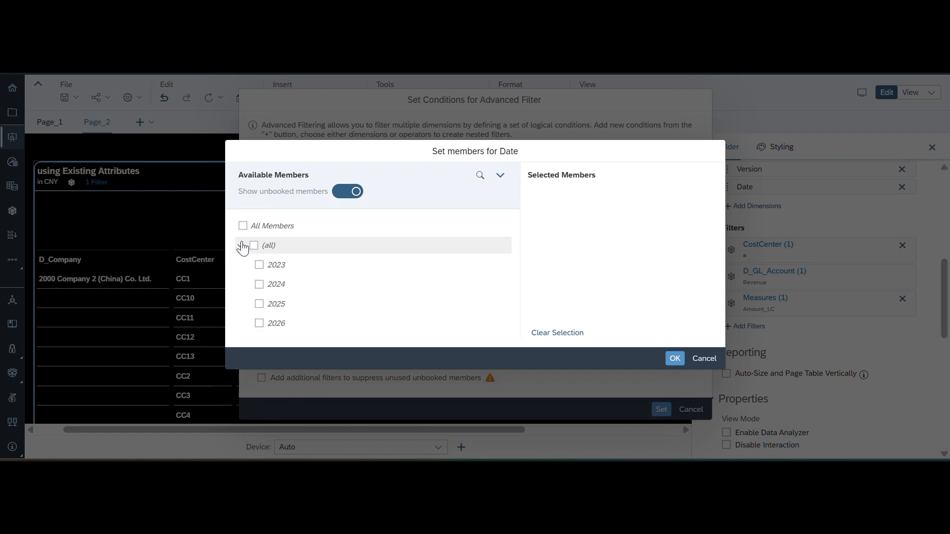
left_click(258, 285)
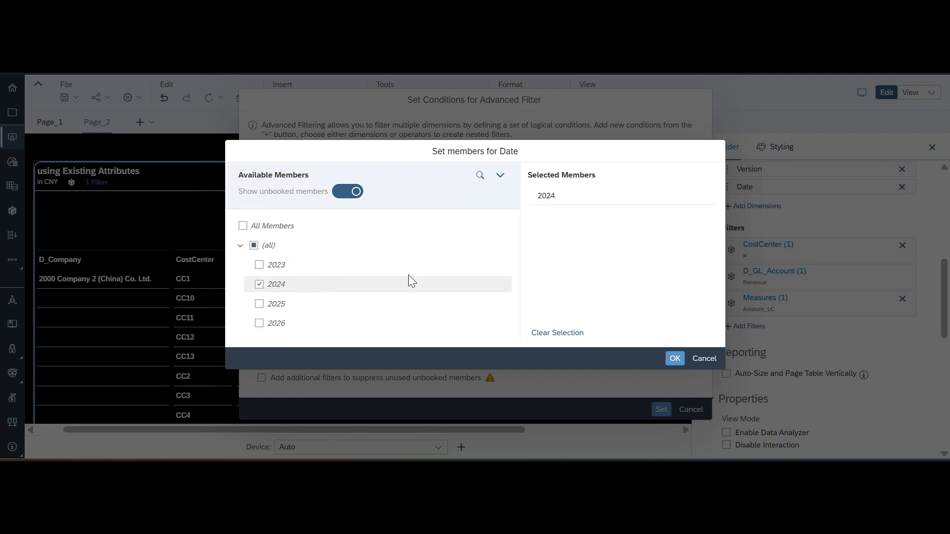
left_click(675, 359)
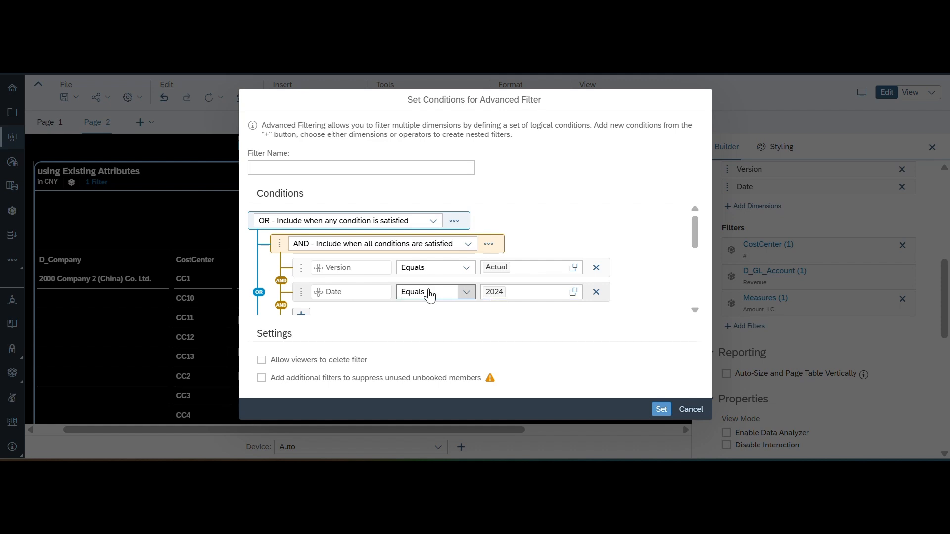
left_click(596, 292)
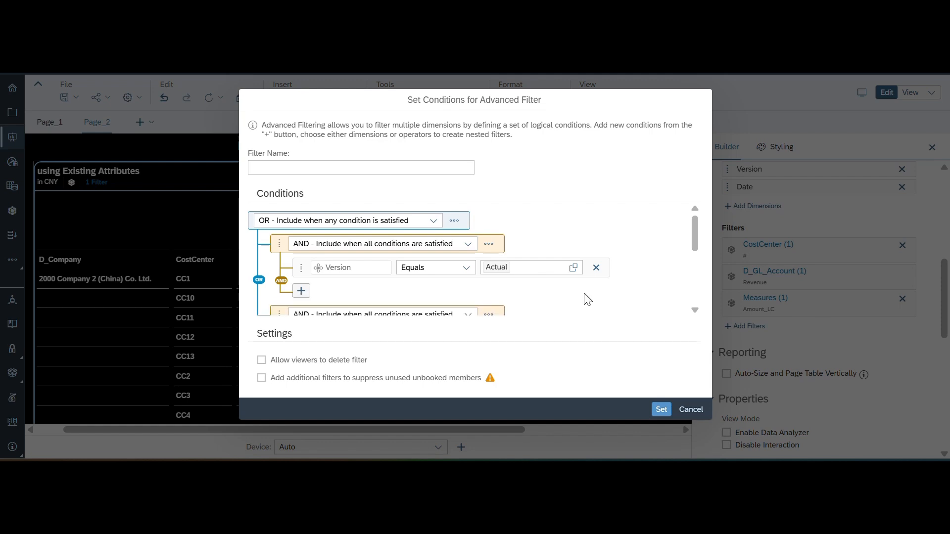
- Add a Date (Range) condition to the Actual group and switch its dynamic range type to Offset
left_click(301, 291)
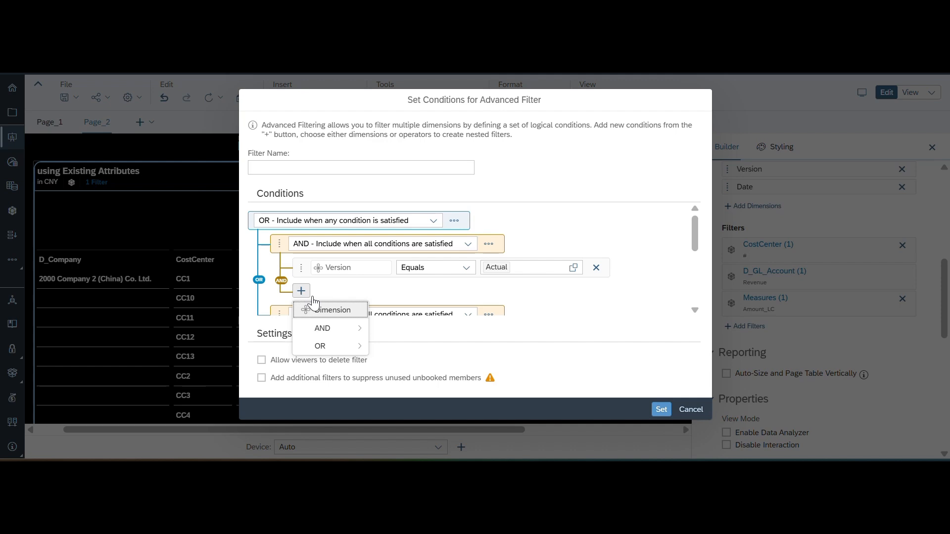
left_click(326, 310)
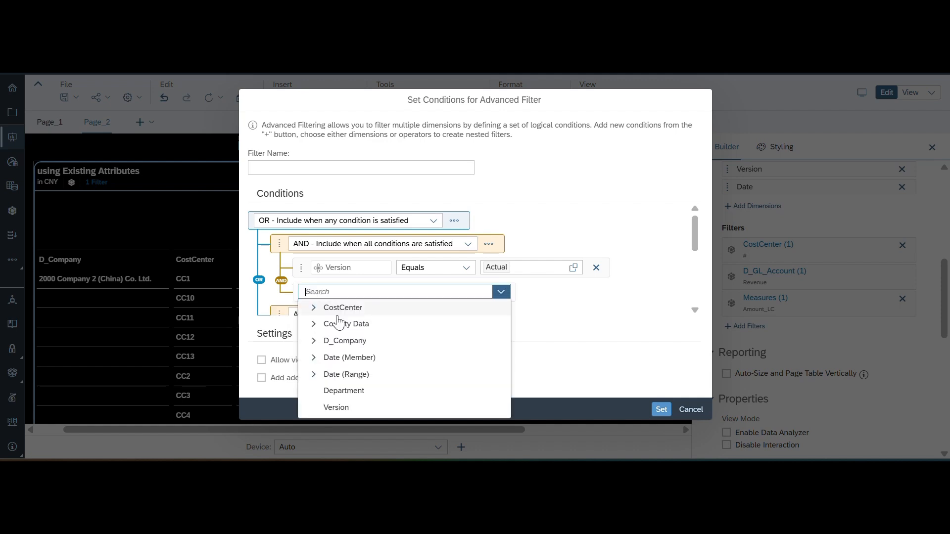
left_click(333, 375)
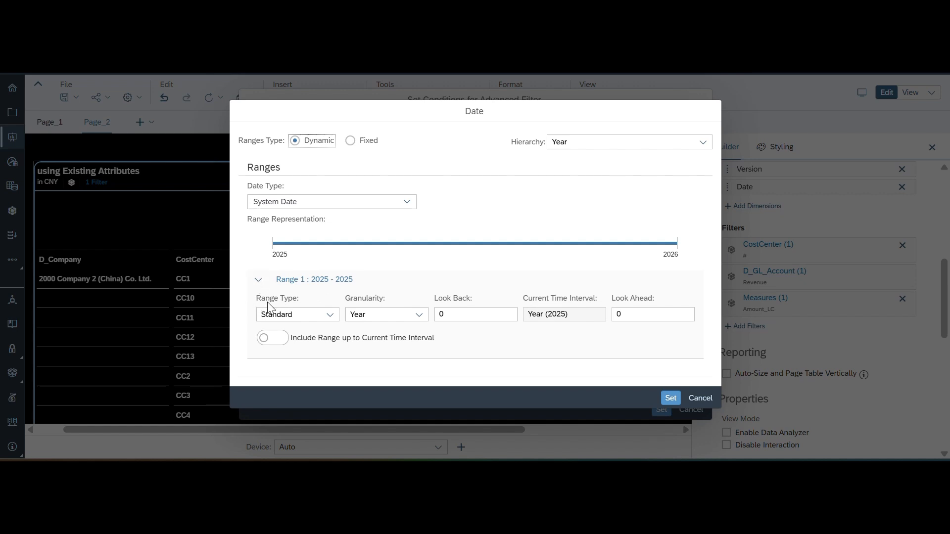
left_click(329, 315)
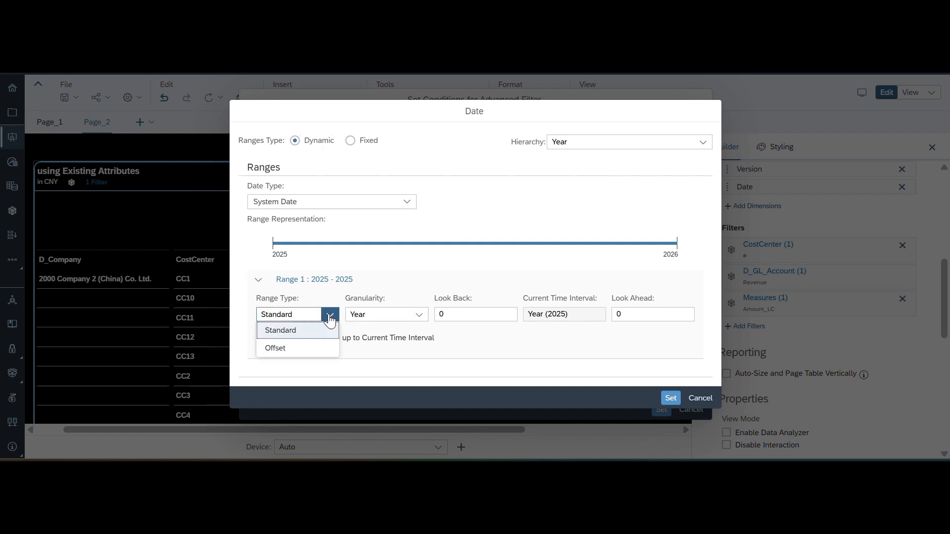
left_click(290, 348)
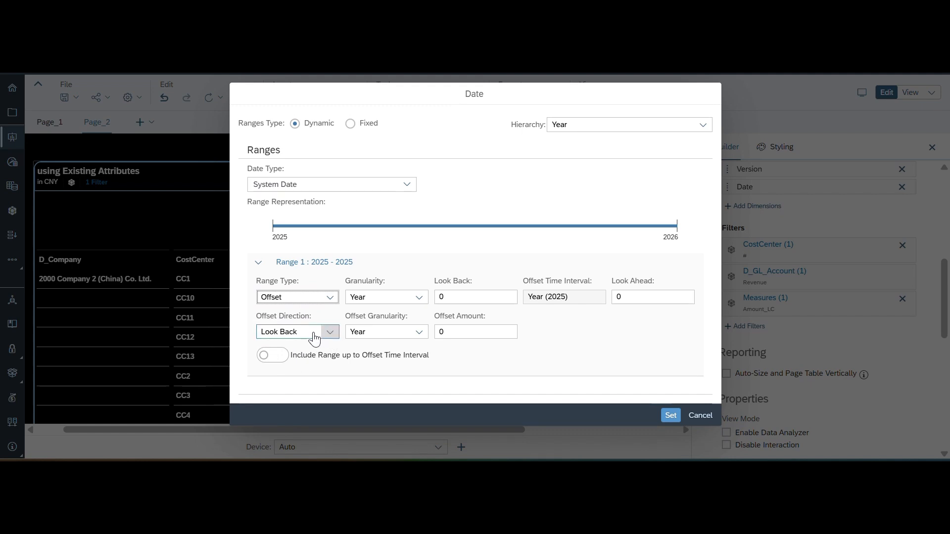
- Set the look-back offset amount to 1 year and apply the date range to the Actual group
left_click(451, 331)
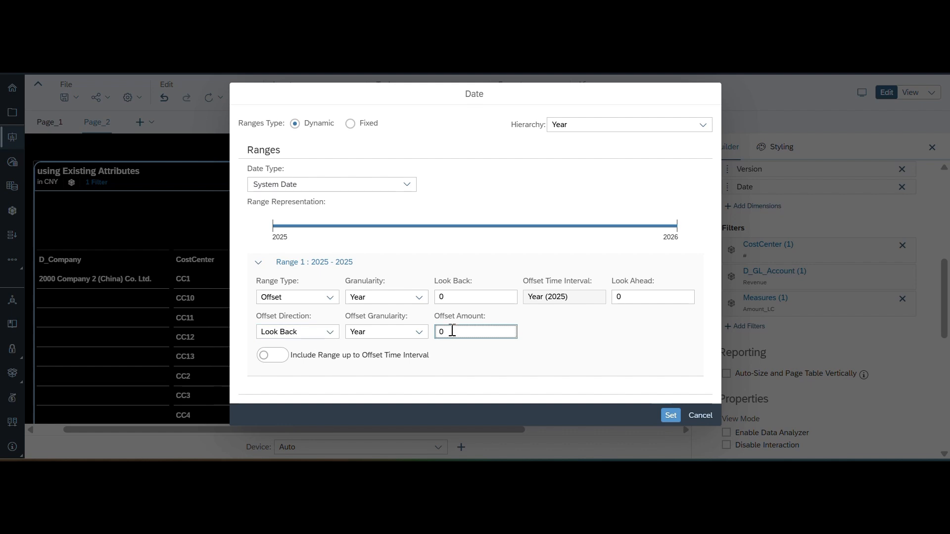
type("1")
key("BackSpace")
type("2")
key("BackSpace")
type("1")
left_click(671, 417)
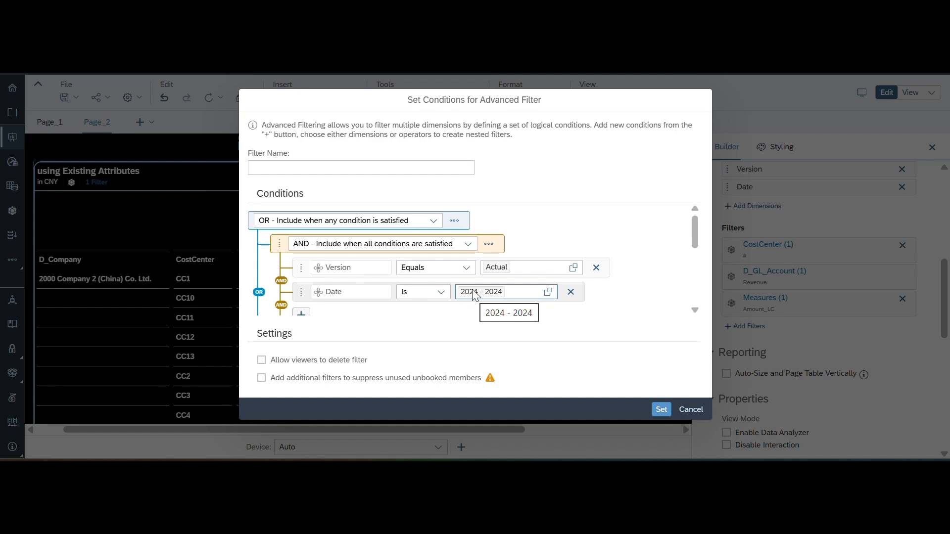
- Add a Date (Range) condition to the Forecast group, accepting the dynamic Standard range for the current year
scroll(497, 314, "down", 2)
scroll(497, 313, "down", 1)
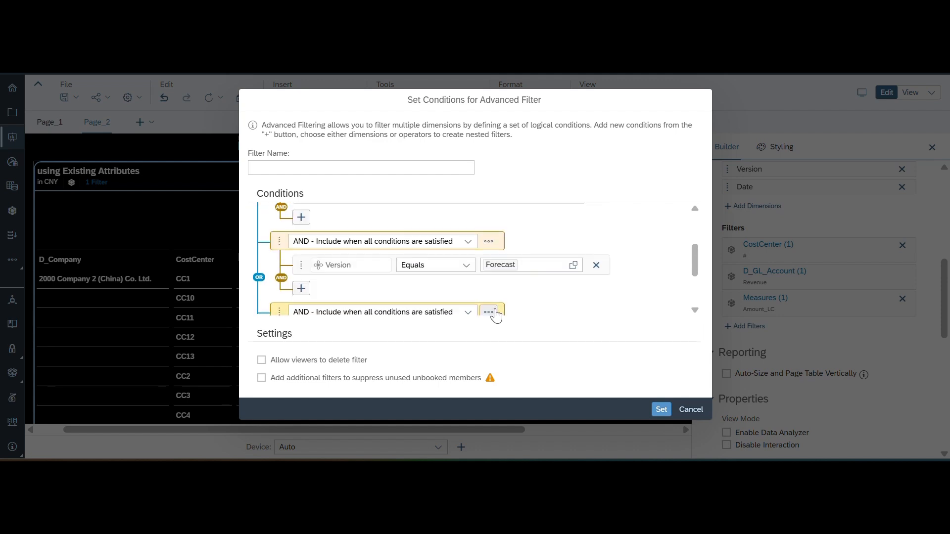
left_click(302, 288)
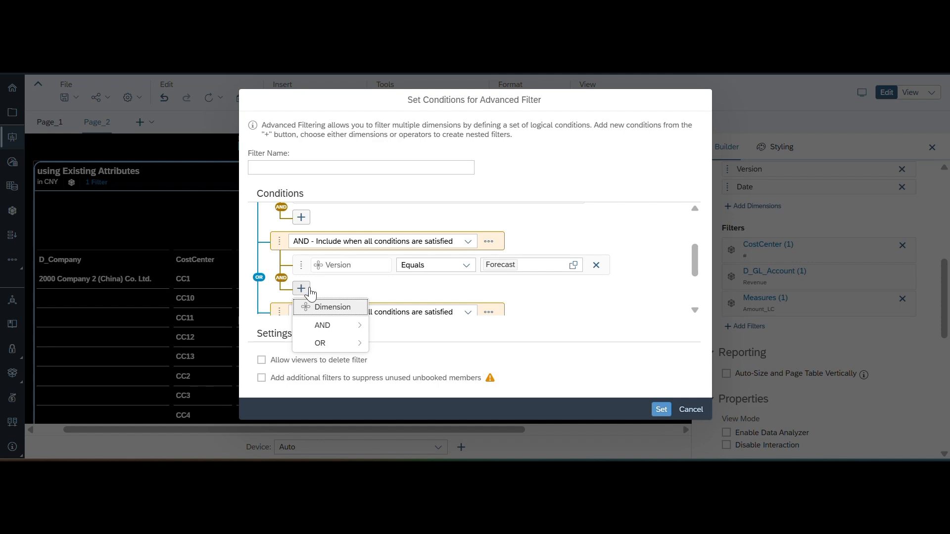
left_click(336, 308)
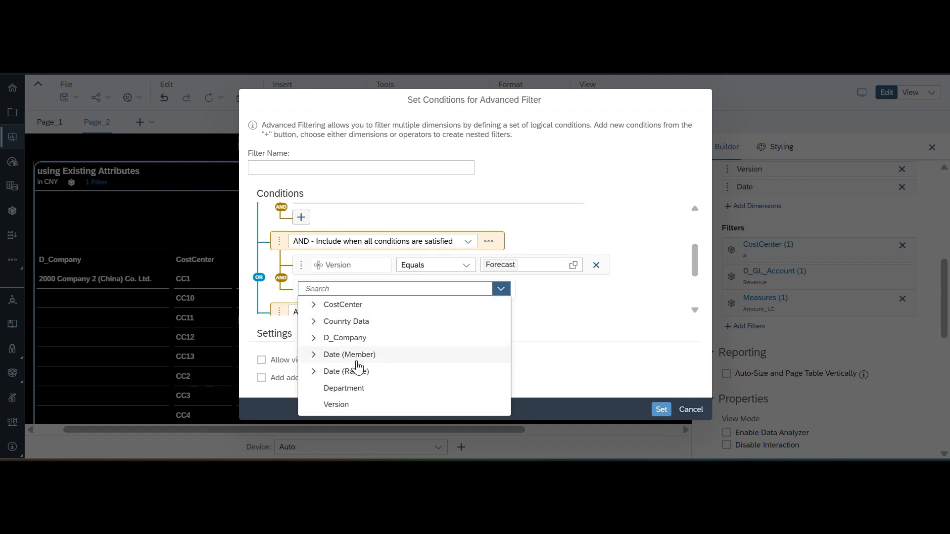
left_click(347, 374)
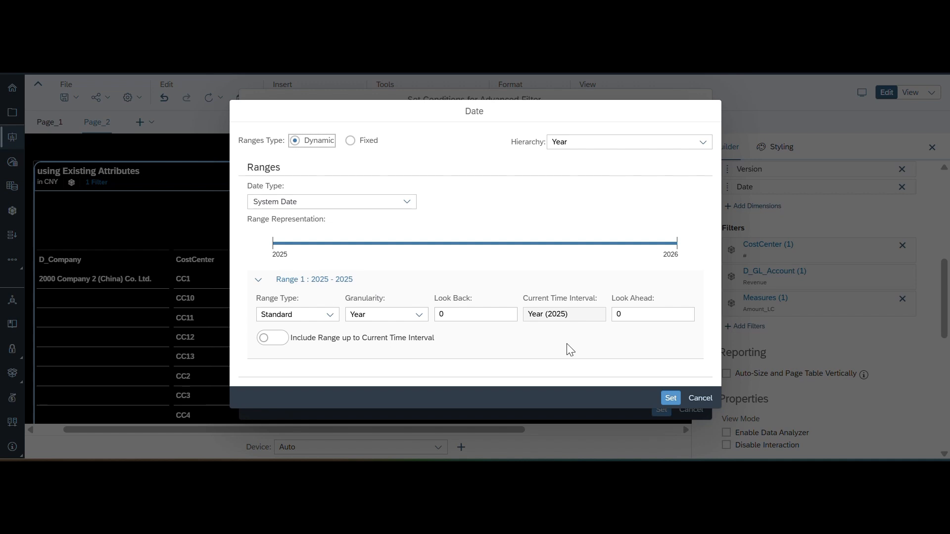
left_click(672, 402)
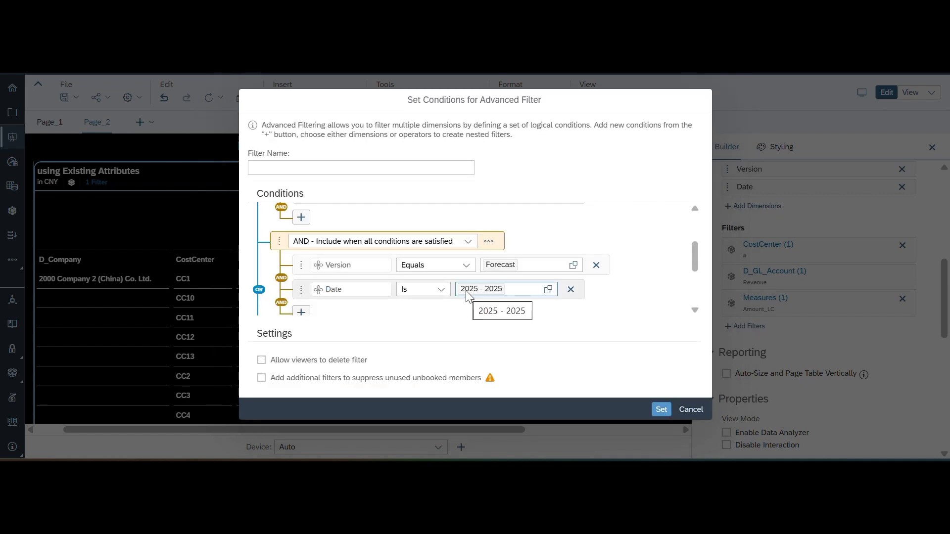
- Add a Date (Range) condition to the Budget group with its dynamic range type set to Offset
scroll(467, 295, "down", 4)
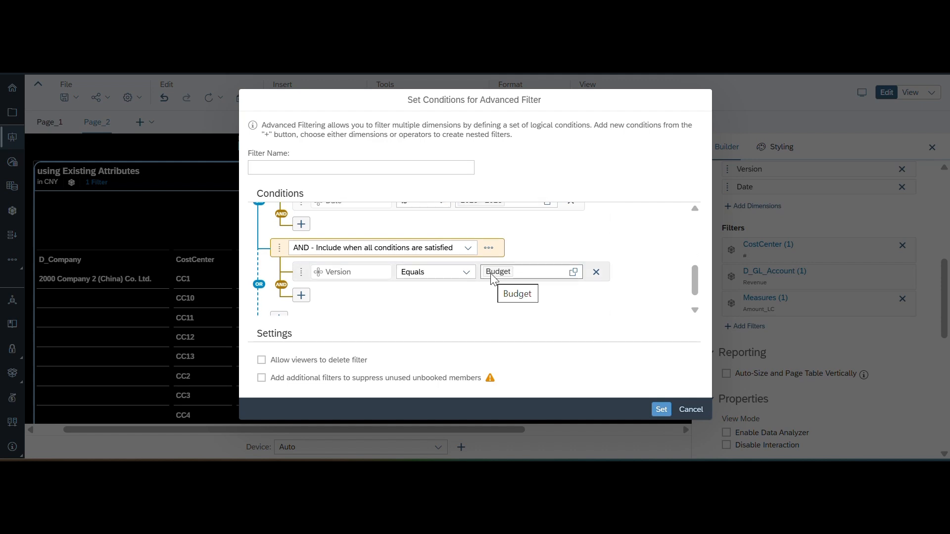
left_click(301, 295)
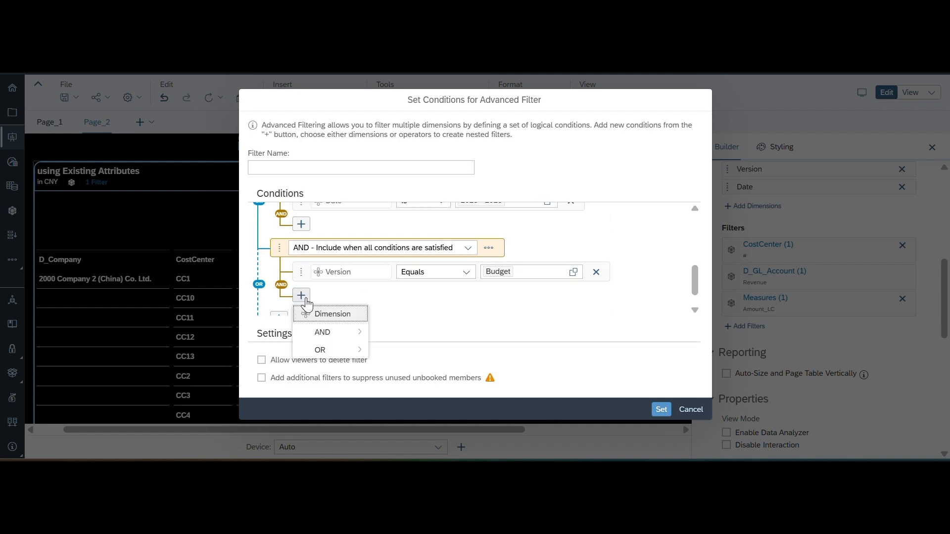
left_click(328, 314)
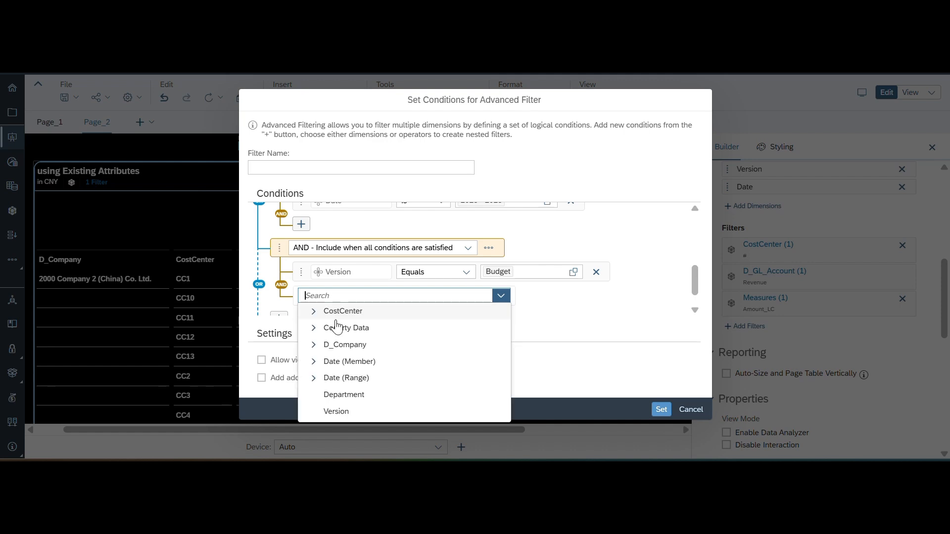
left_click(343, 378)
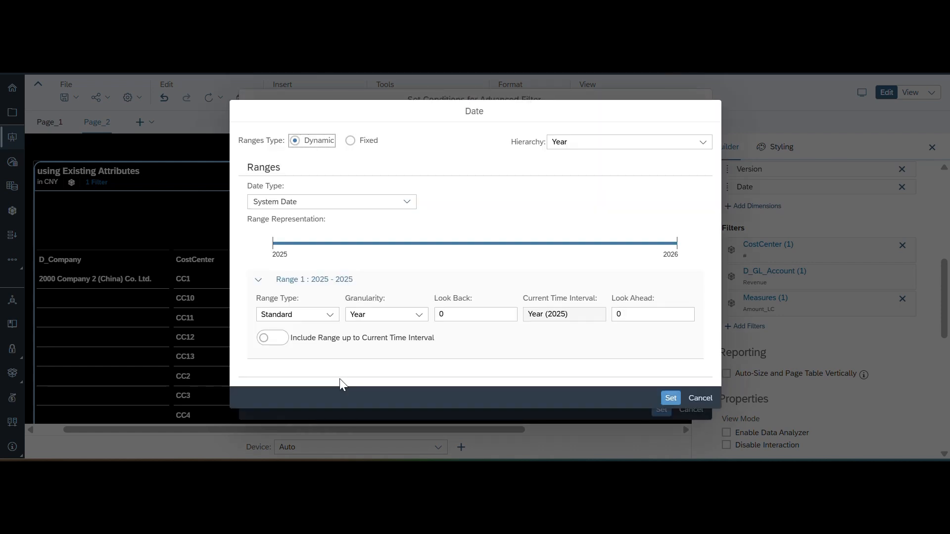
left_click(330, 315)
left_click(305, 348)
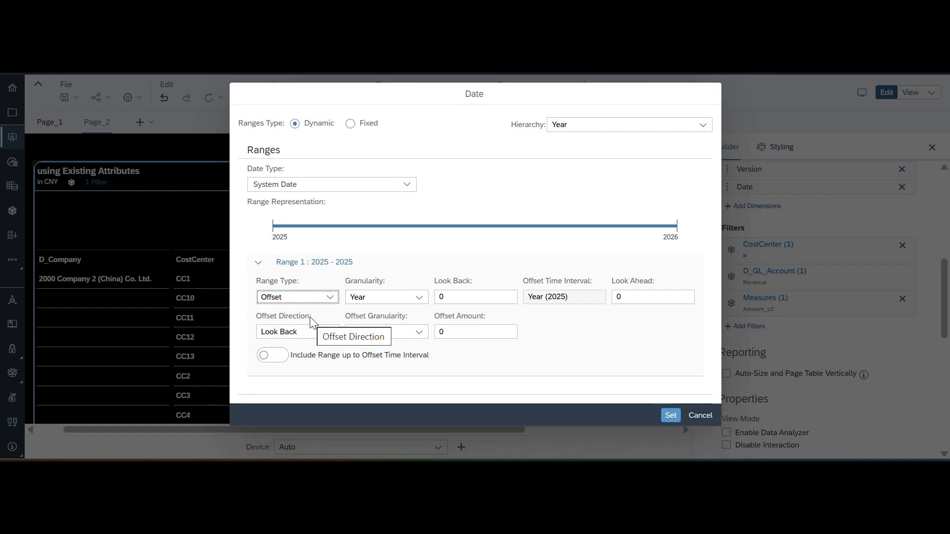
- Set the Budget date offset direction to Look Ahead with an offset amount of 1 year, and apply the range
left_click(329, 332)
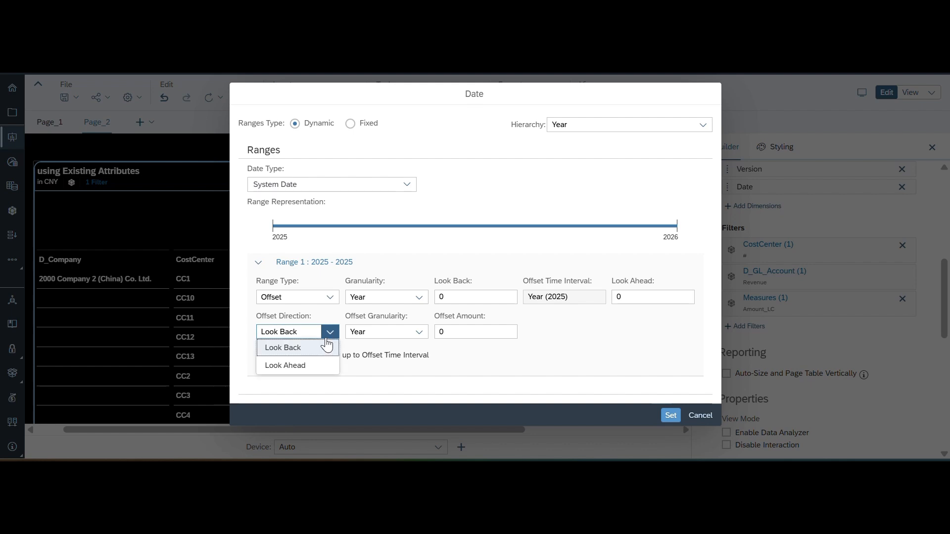
left_click(304, 369)
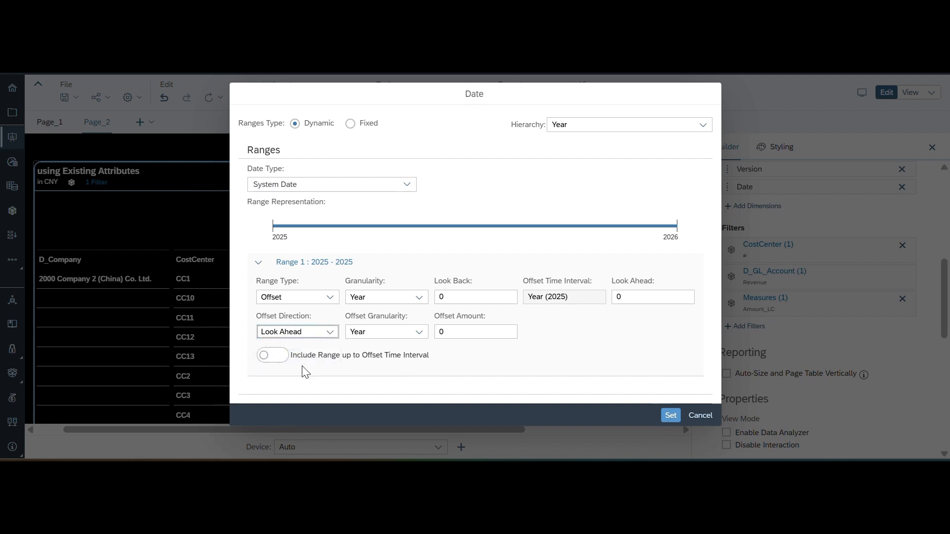
left_click(452, 332)
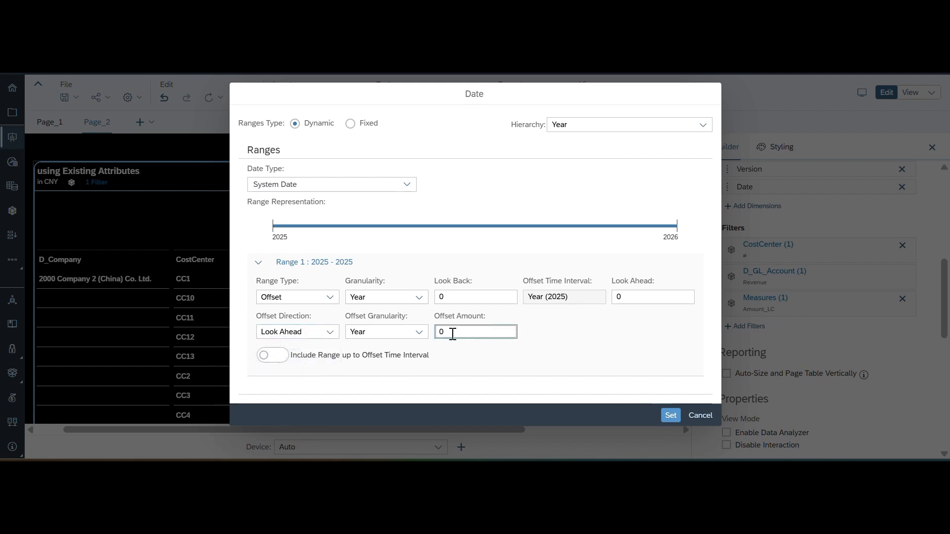
key("BackSpace")
type("1")
left_click(670, 416)
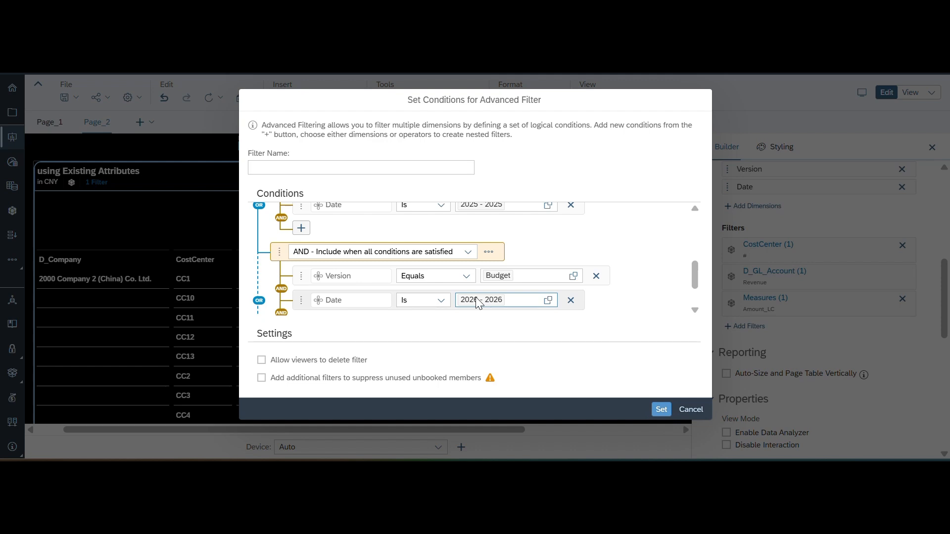
- Review the Actual, Forecast and Budget condition groups and apply the advanced Version and Date filter to the table
scroll(476, 297, "up", 5)
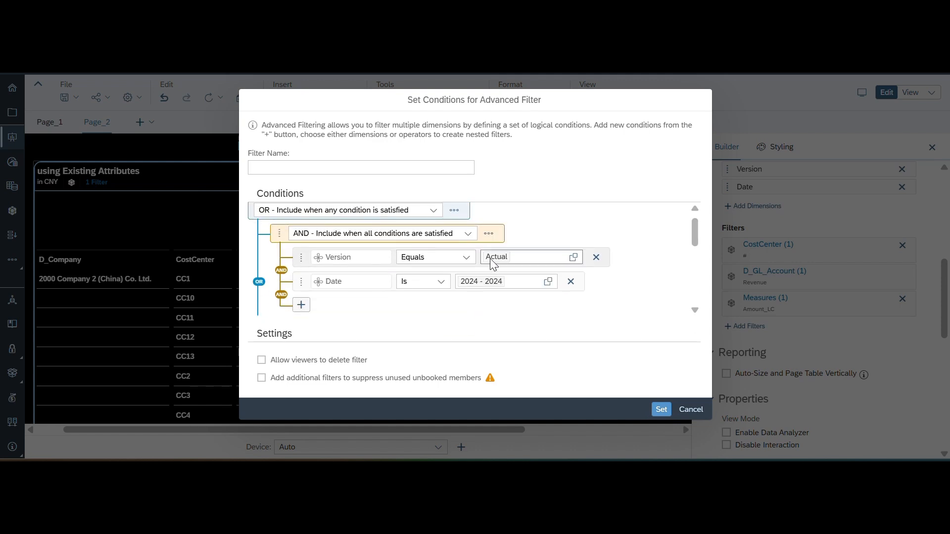
scroll(493, 292, "down", 2)
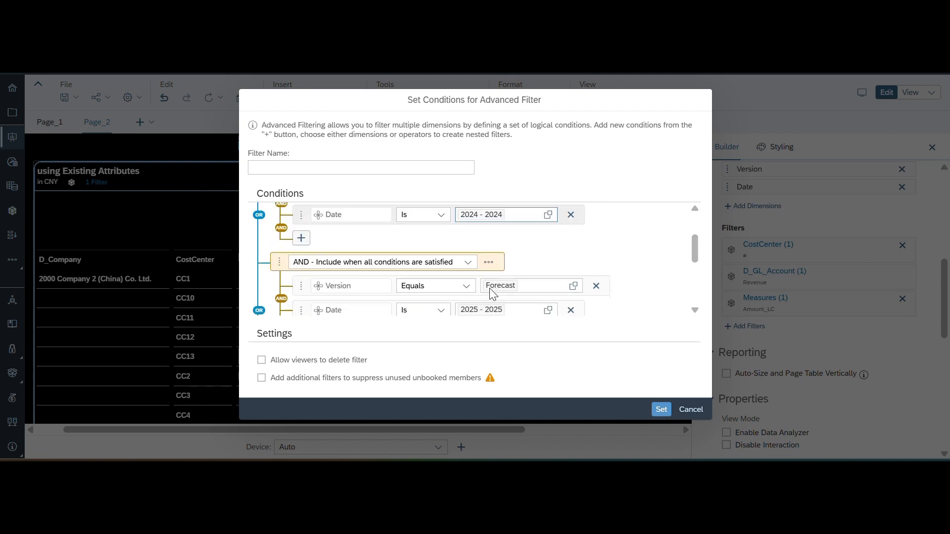
scroll(493, 292, "down", 3)
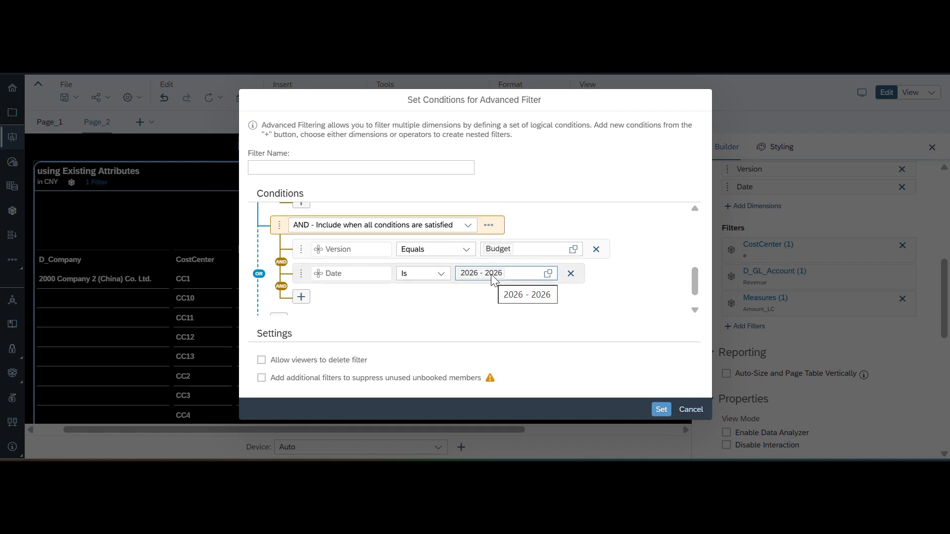
left_click(263, 381)
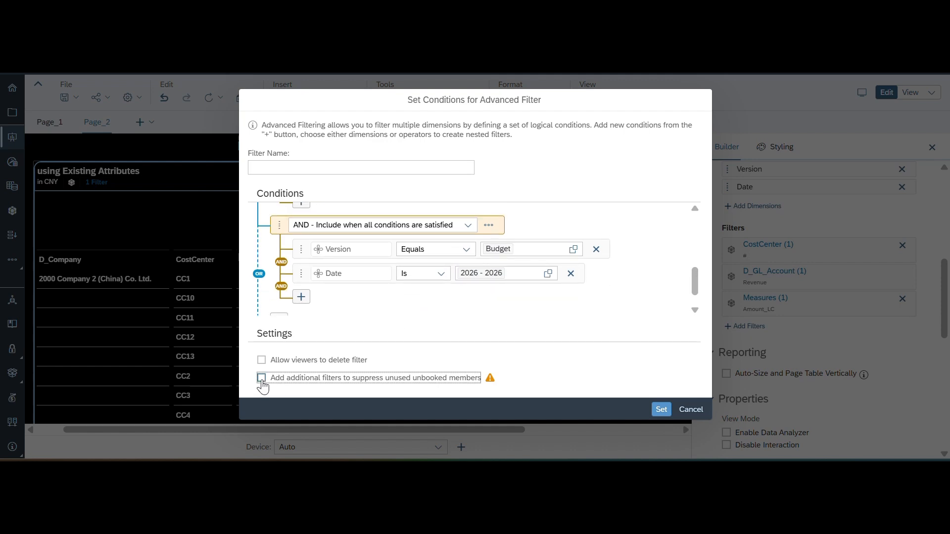
left_click(262, 382)
left_click(489, 379)
left_click(661, 411)
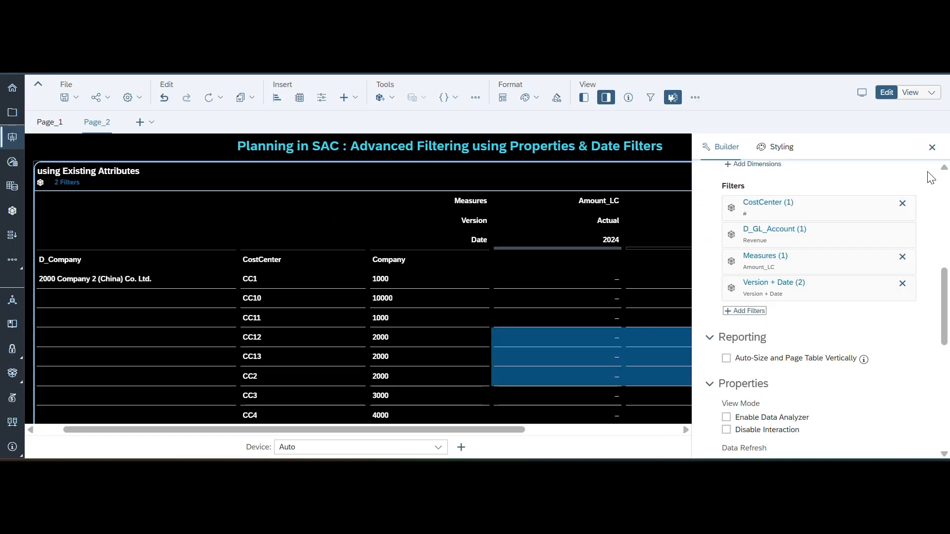
- Close the Builder and save the story
left_click(932, 148)
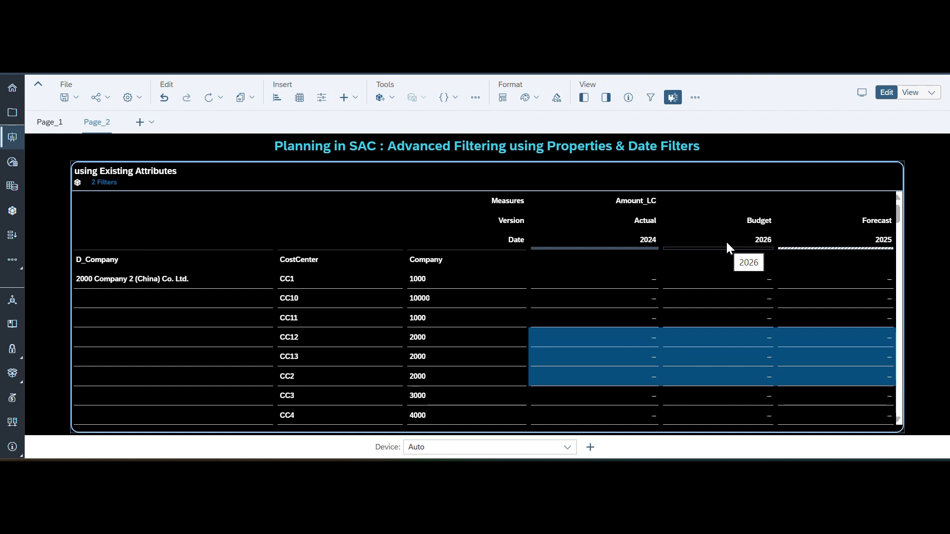
left_click(77, 99)
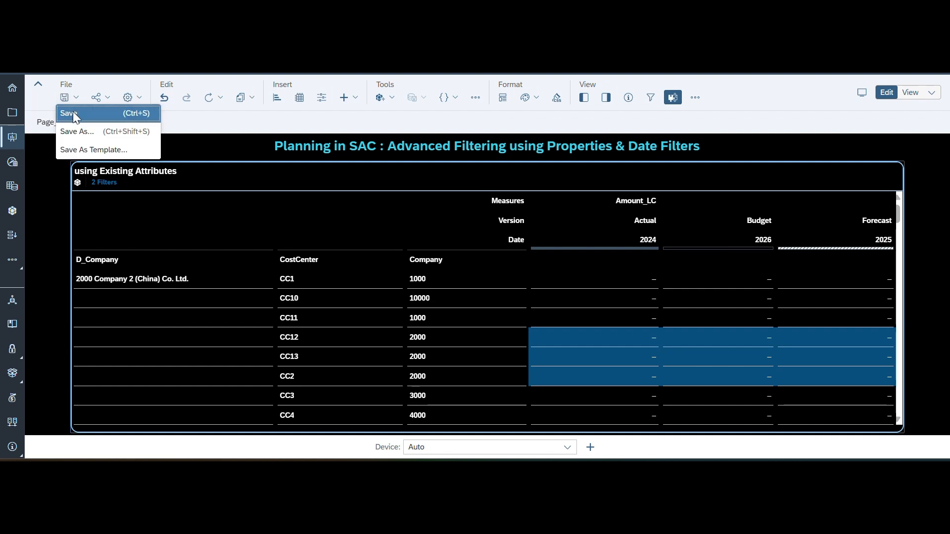
left_click(73, 111)
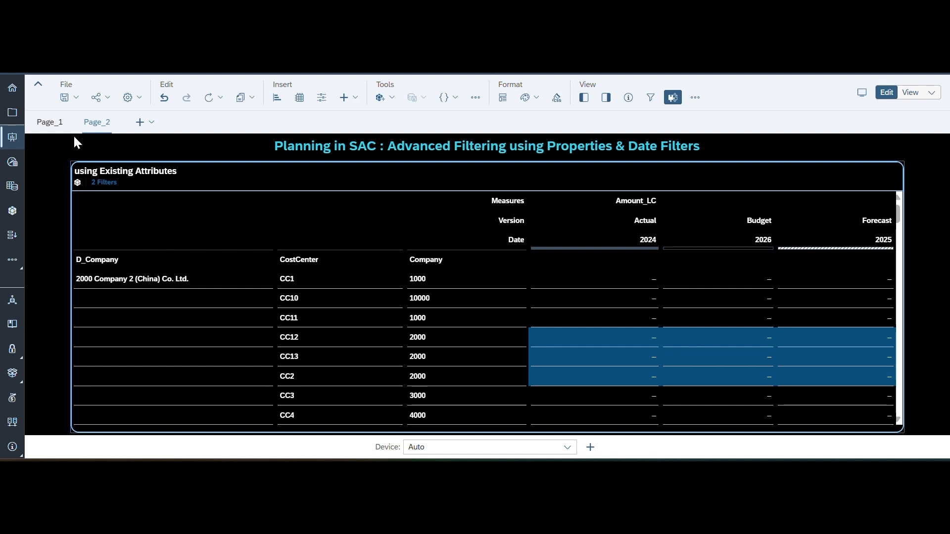
- Switch to Page_1, change an option in the table's Builder properties, and close the Builder
left_click(48, 123)
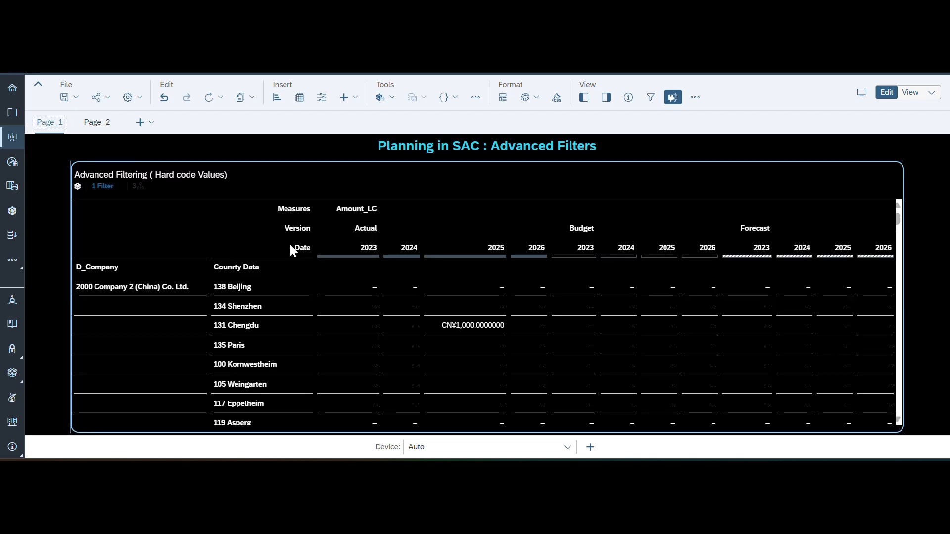
left_click(605, 98)
scroll(774, 266, "down", 5)
scroll(773, 267, "down", 6)
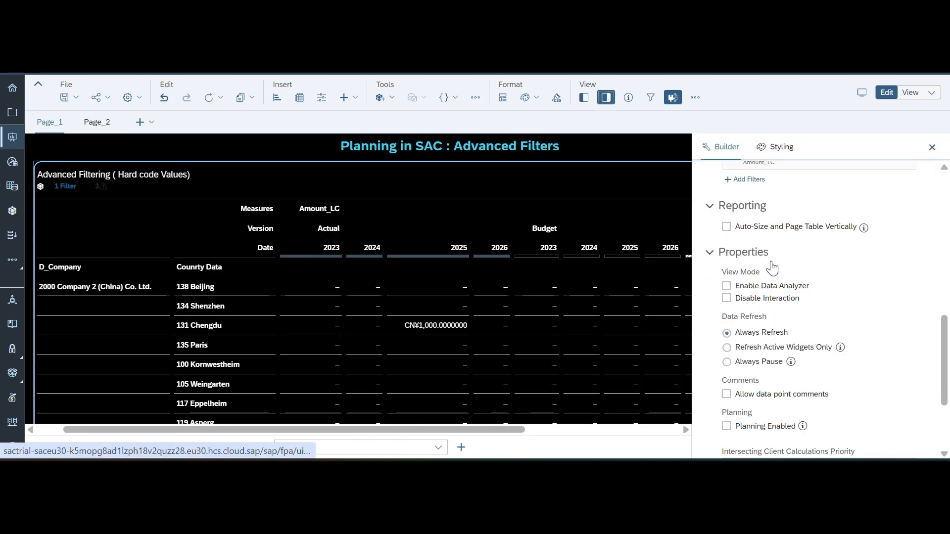
left_click(726, 295)
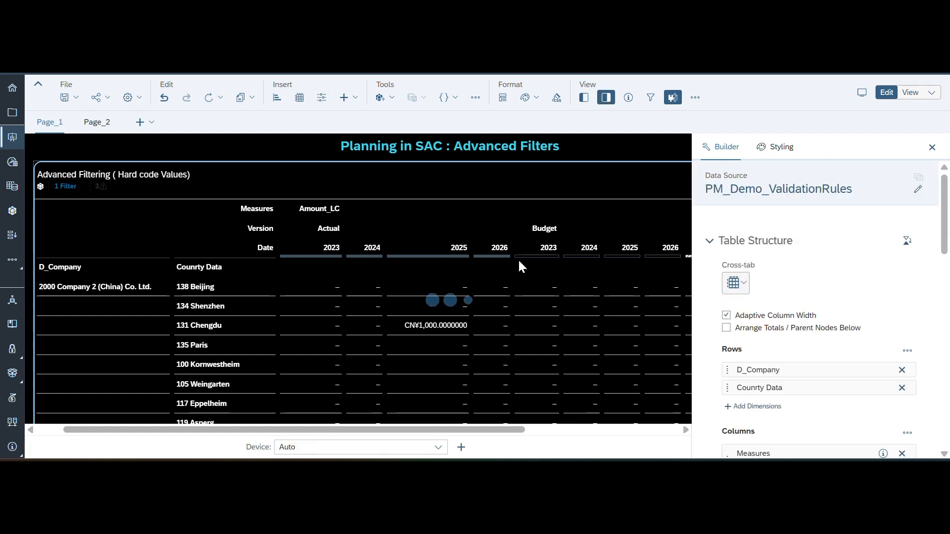
left_click(932, 147)
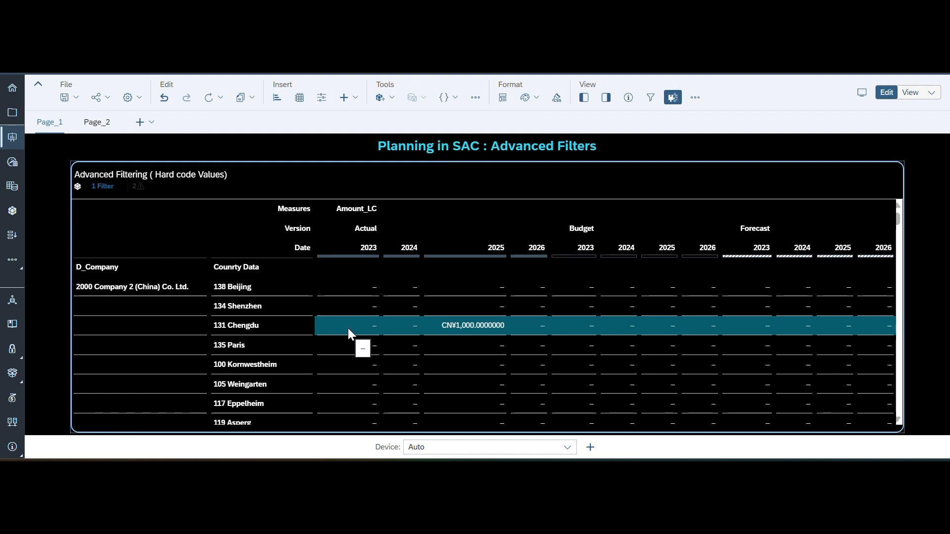
- Examine the country members listed under each company in the Page_1 table, including the row options for 138 Beijing
scroll(263, 339, "down", 10)
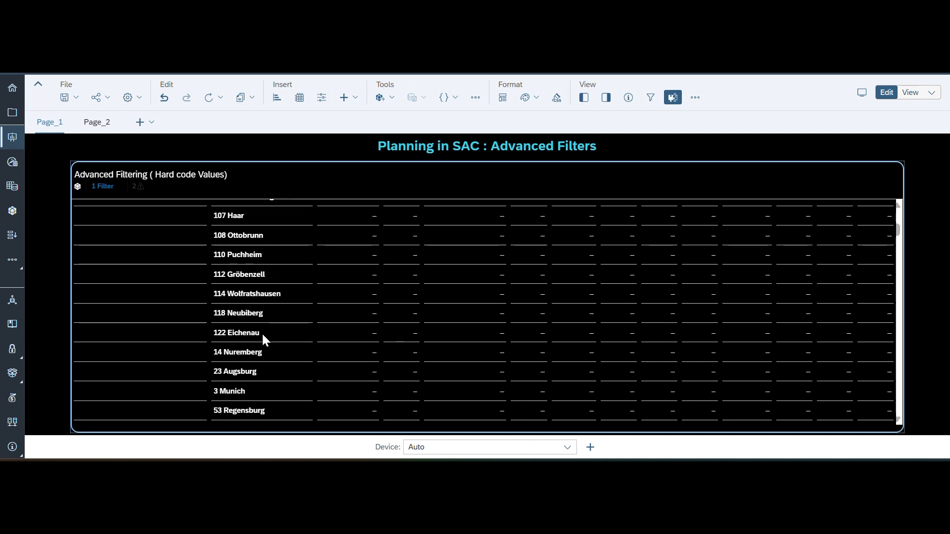
scroll(263, 338, "down", 15)
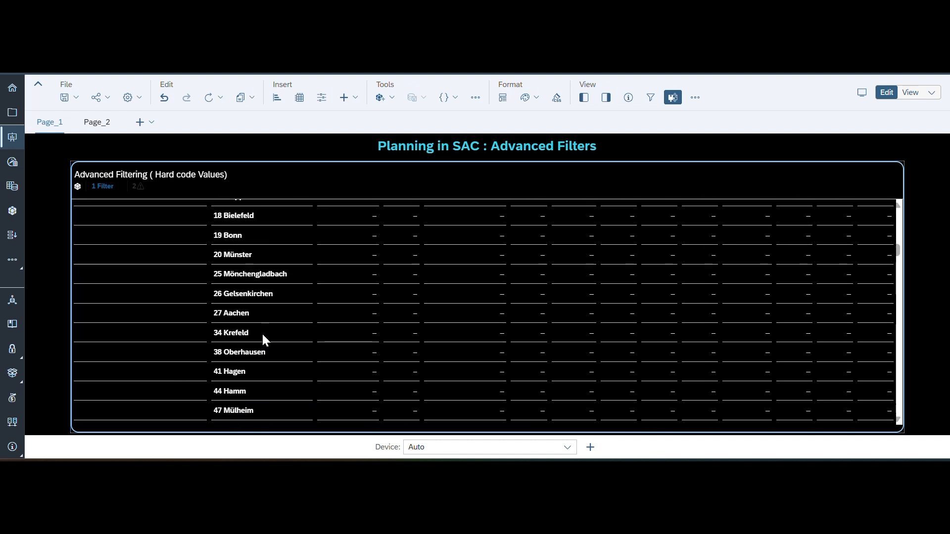
scroll(263, 337, "down", 15)
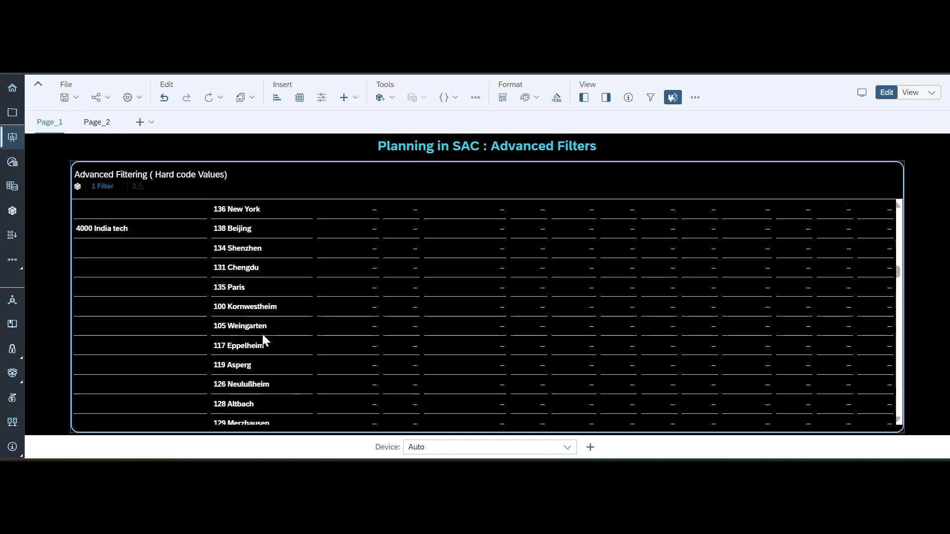
scroll(262, 332, "down", 15)
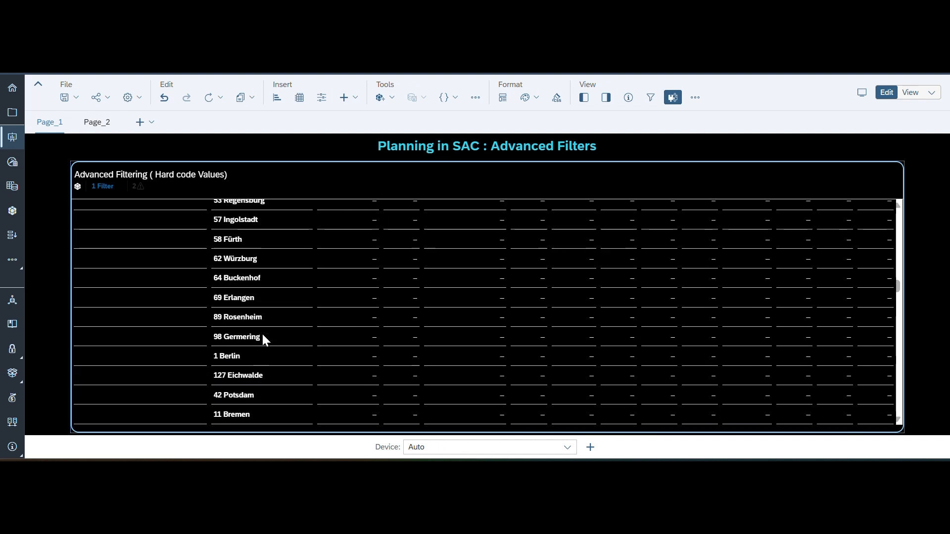
scroll(262, 339, "down", 15)
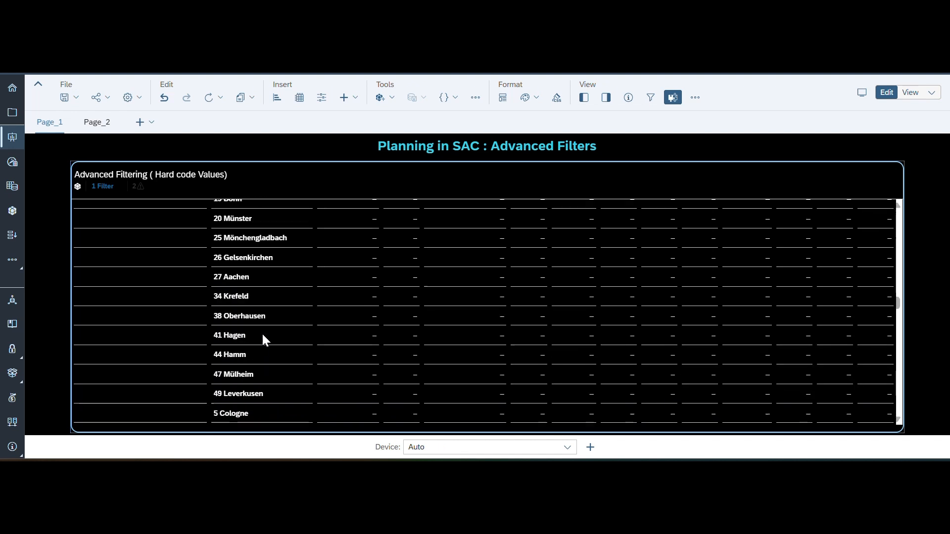
scroll(262, 338, "down", 15)
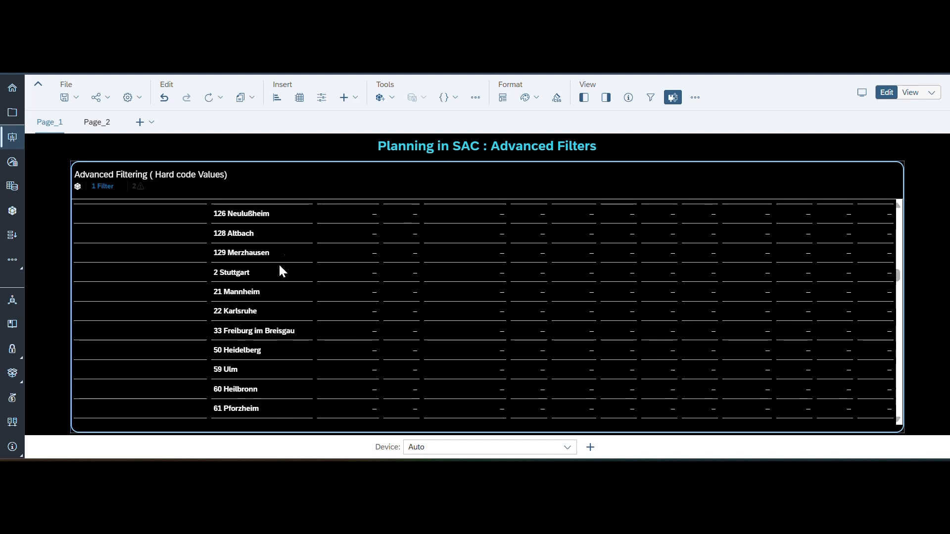
scroll(275, 326, "down", 15)
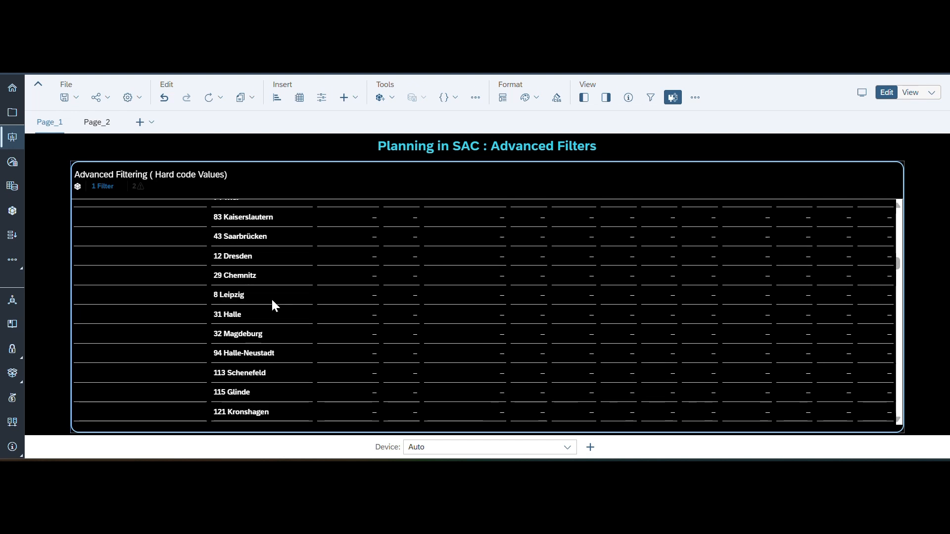
scroll(273, 302, "up", 15)
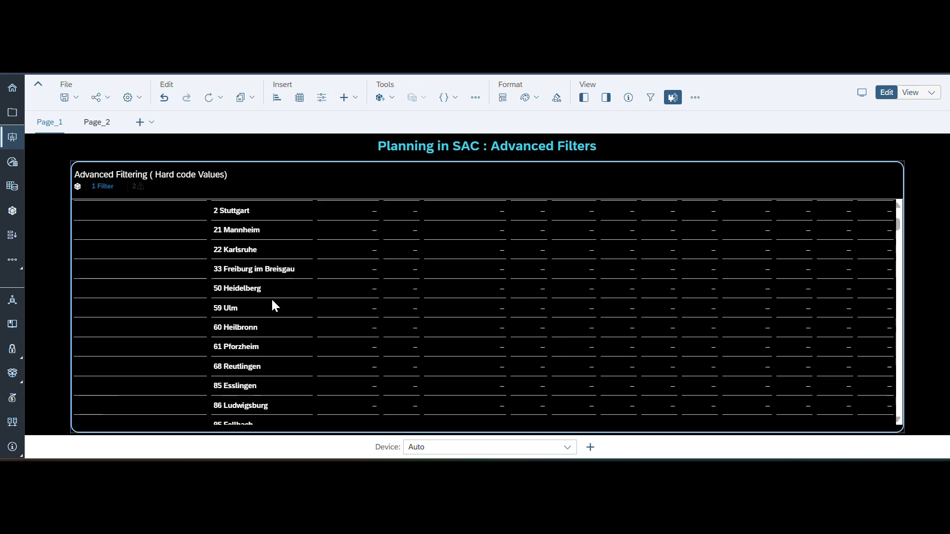
scroll(273, 302, "down", 3)
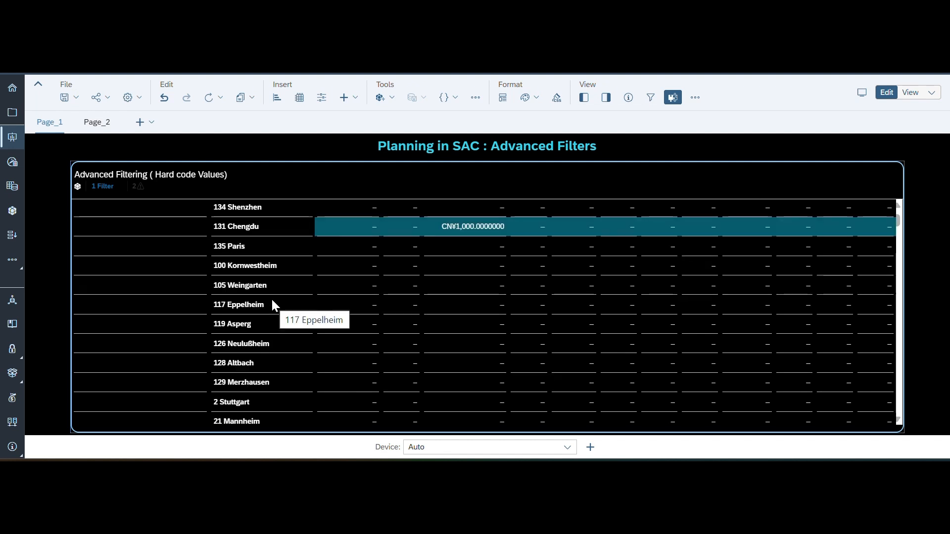
scroll(273, 303, "up", 3)
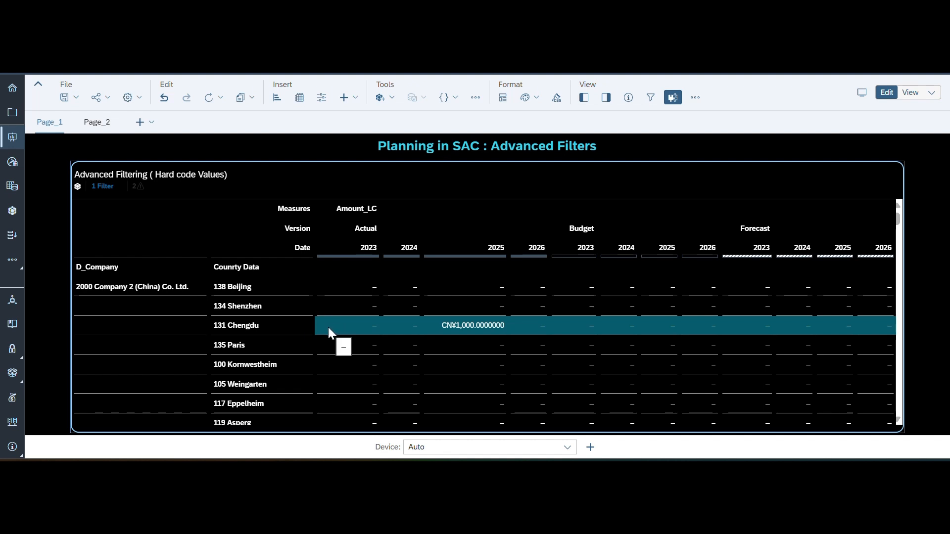
right_click(242, 287)
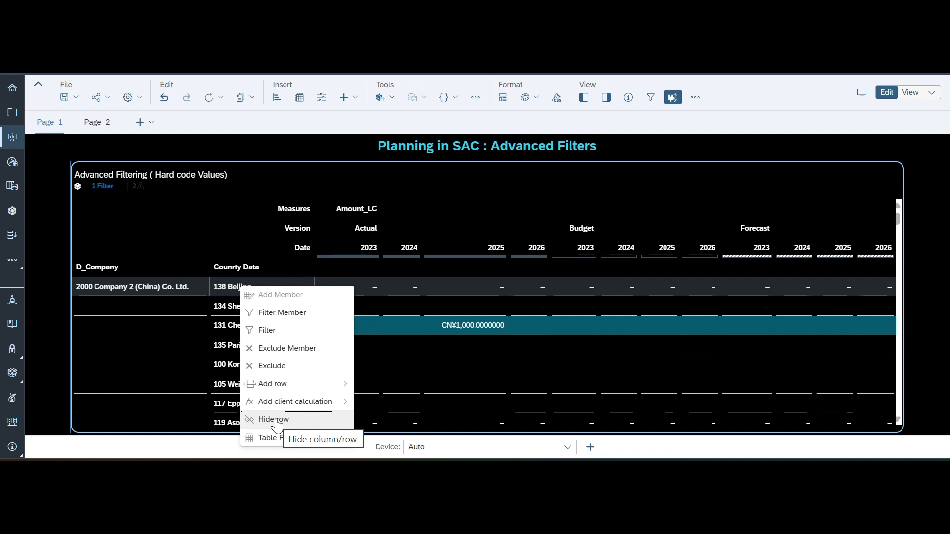
- Start a new advanced filter for the Page_1 table from its Builder filters
left_click(605, 97)
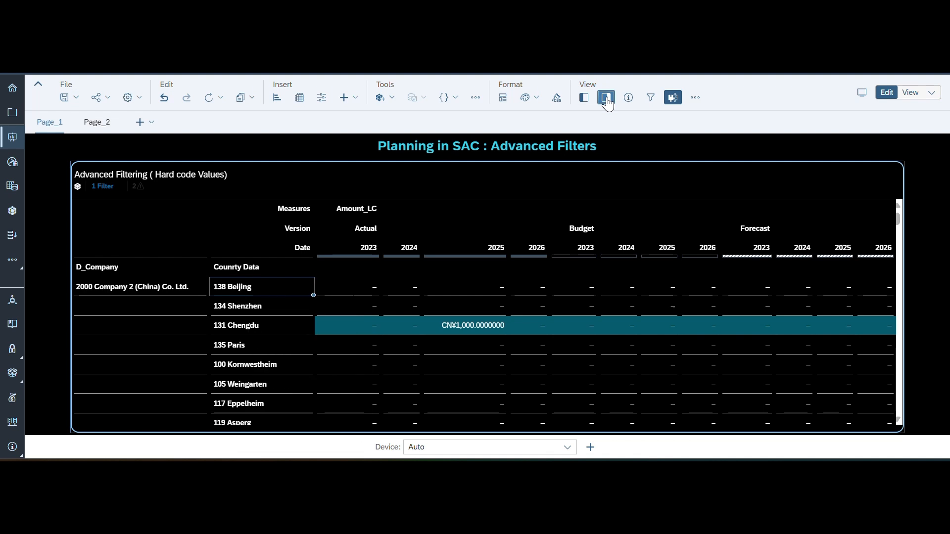
scroll(761, 304, "down", 10)
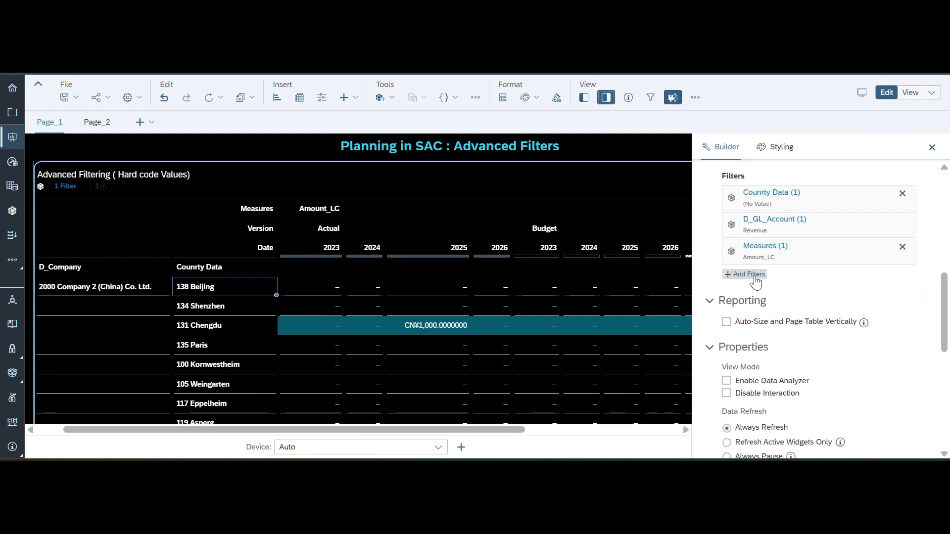
left_click(755, 281)
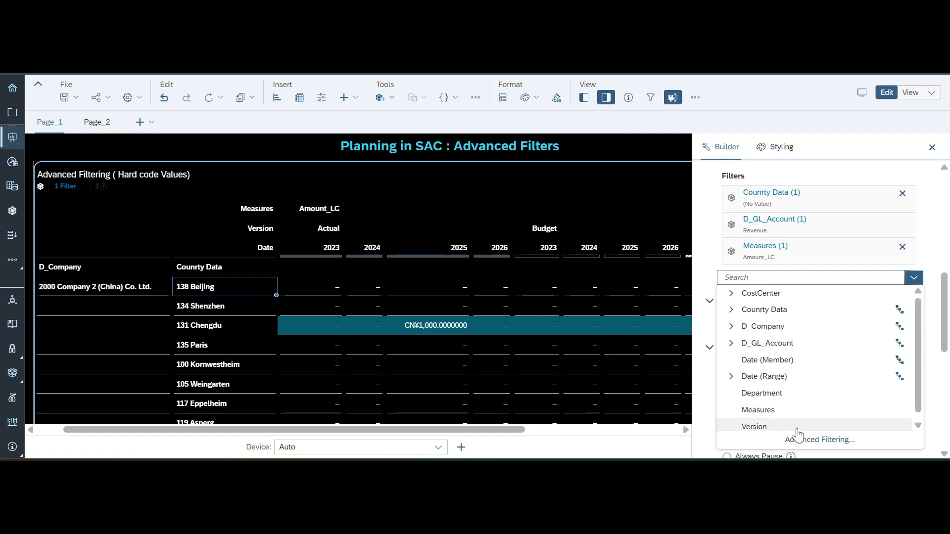
left_click(799, 436)
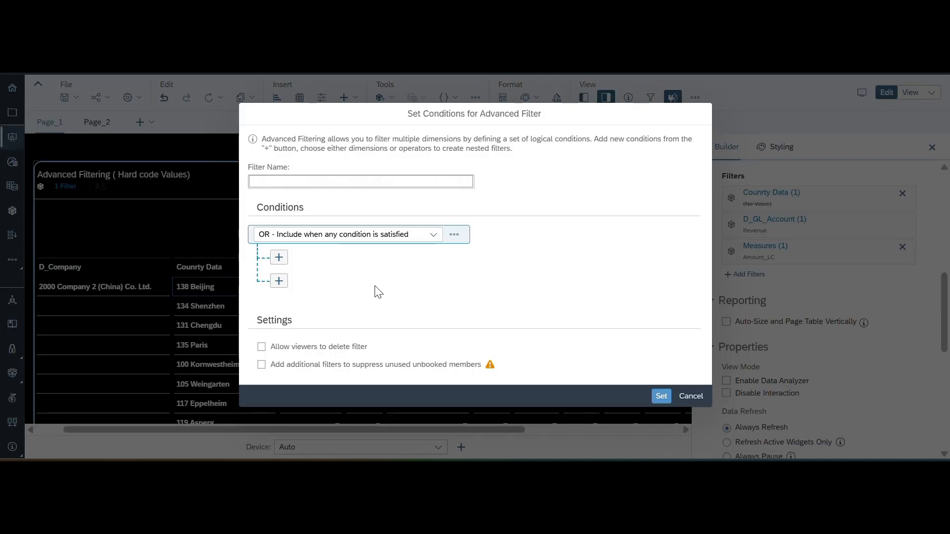
- Add two AND groups of the Include type under the top-level OR operator
left_click(279, 257)
mouse_move(311, 294)
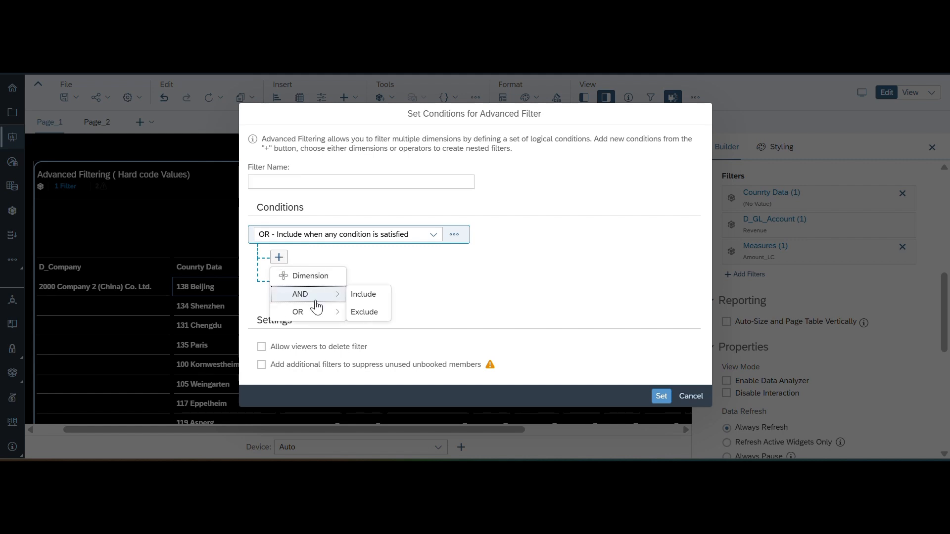
left_click(363, 297)
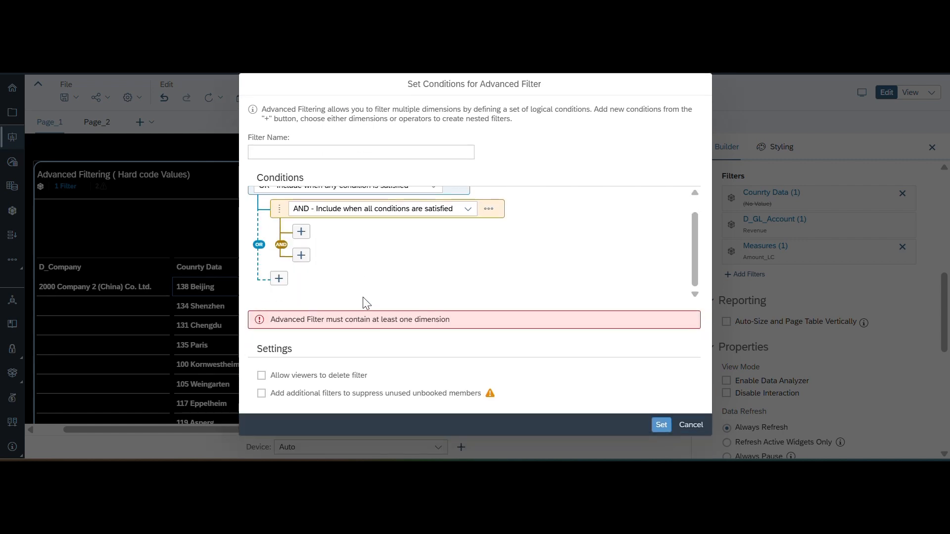
left_click(280, 279)
mouse_move(300, 315)
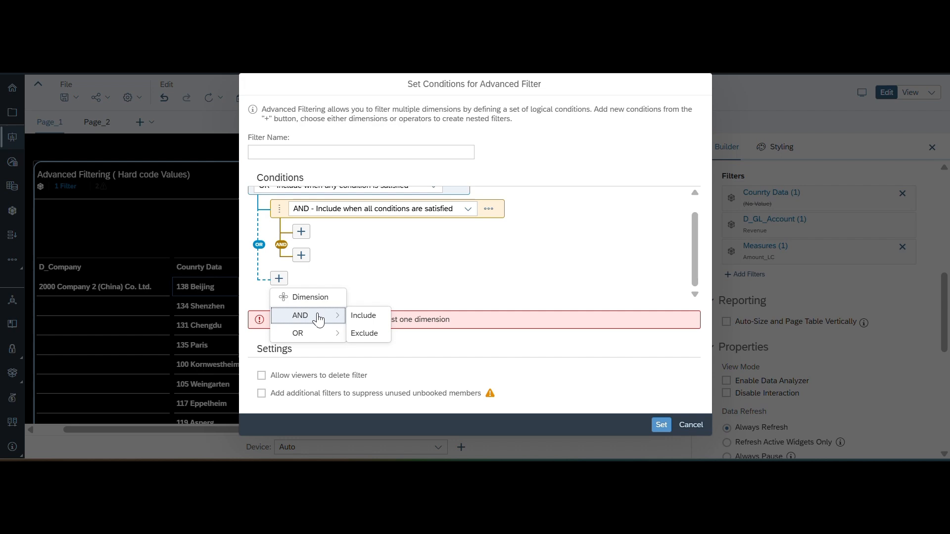
left_click(362, 314)
scroll(353, 258, "up", 1)
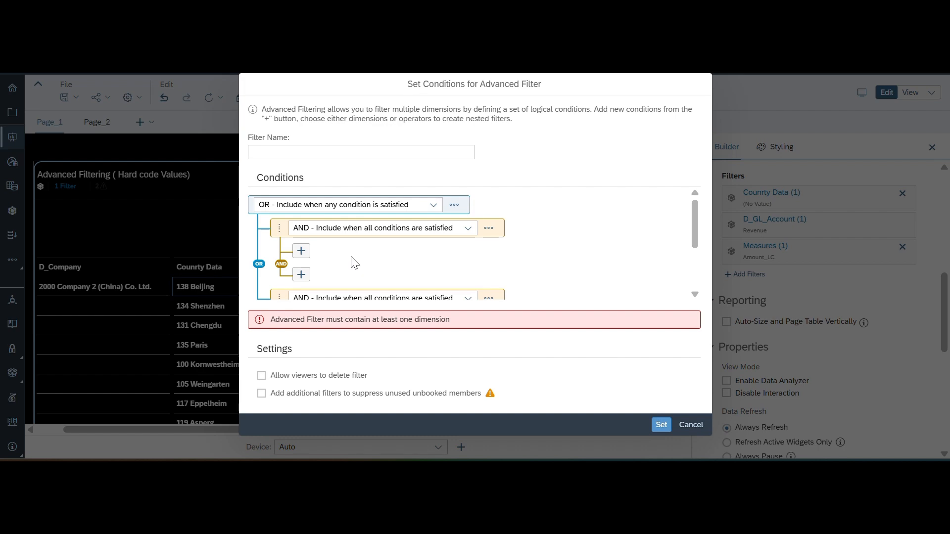
- Add a D_Company condition to the first AND group, showing unbooked members and selecting Company 2 (China) Co. Ltd. under Asia Pacific
left_click(303, 251)
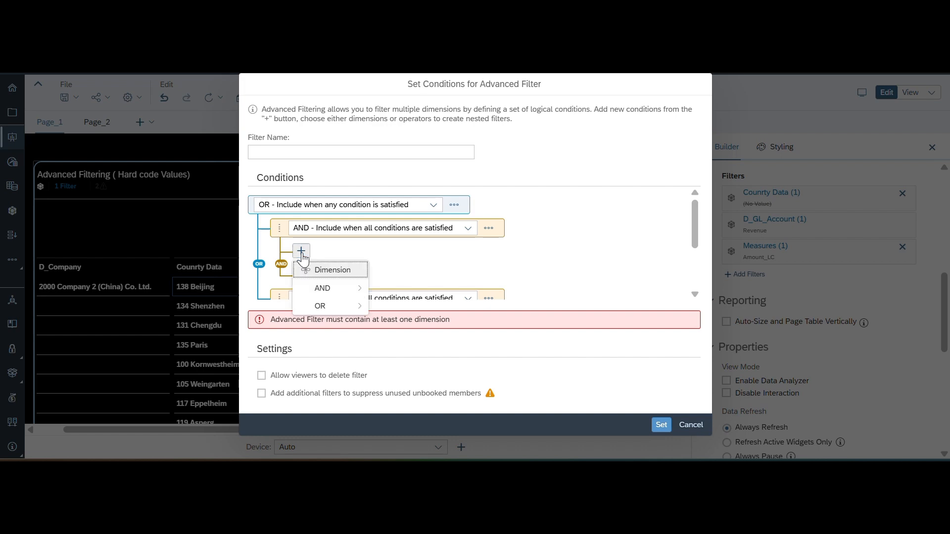
left_click(324, 271)
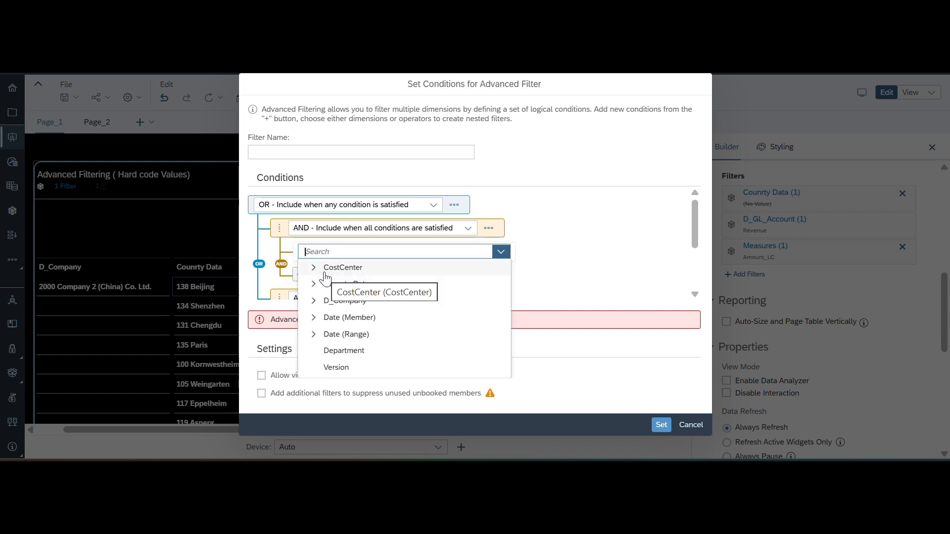
left_click(355, 301)
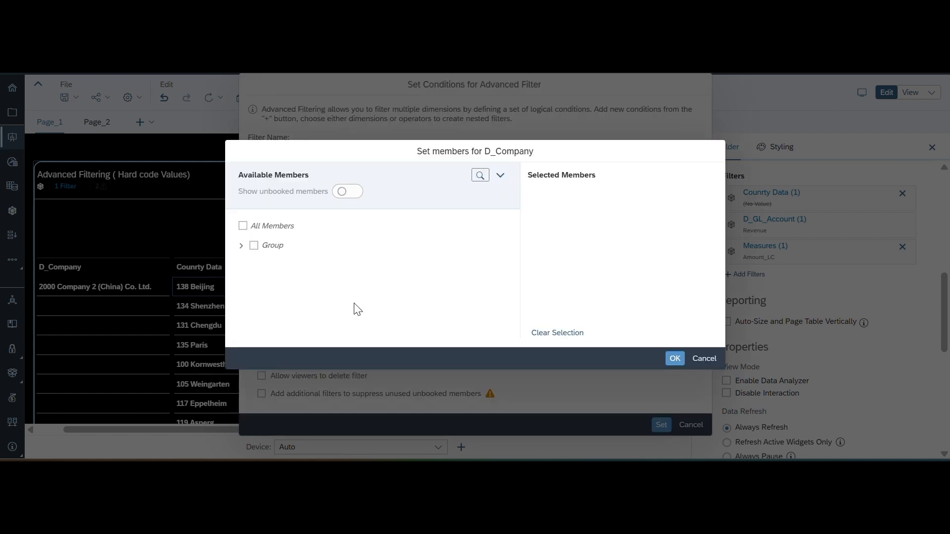
left_click(336, 194)
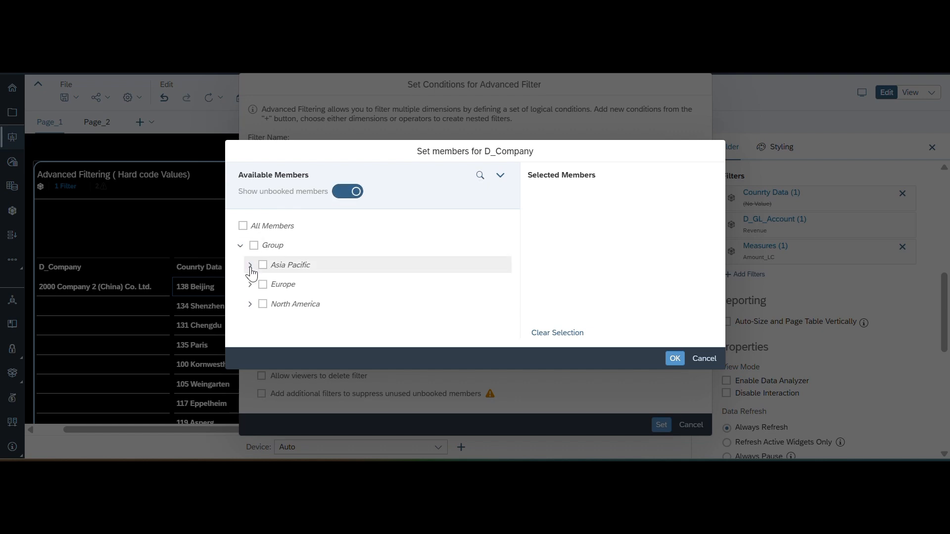
left_click(250, 265)
left_click(282, 286)
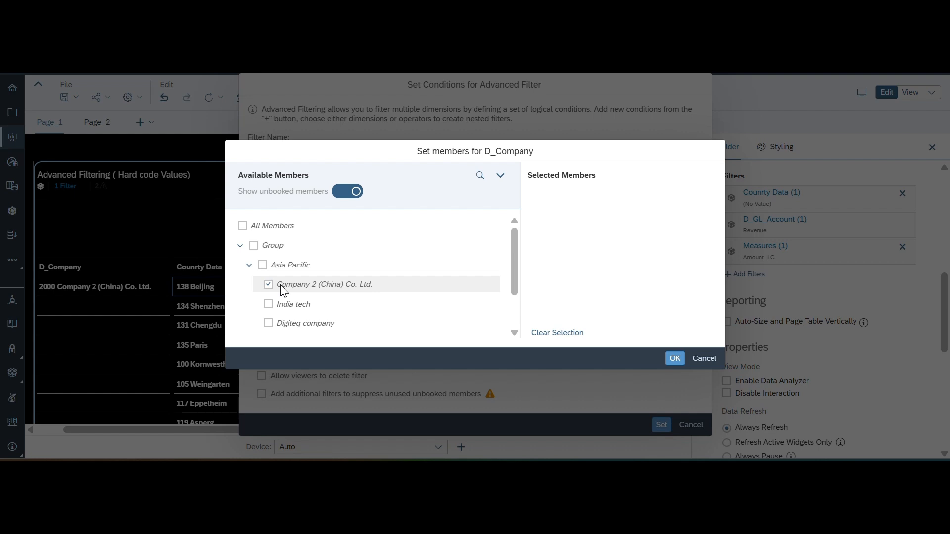
left_click(675, 358)
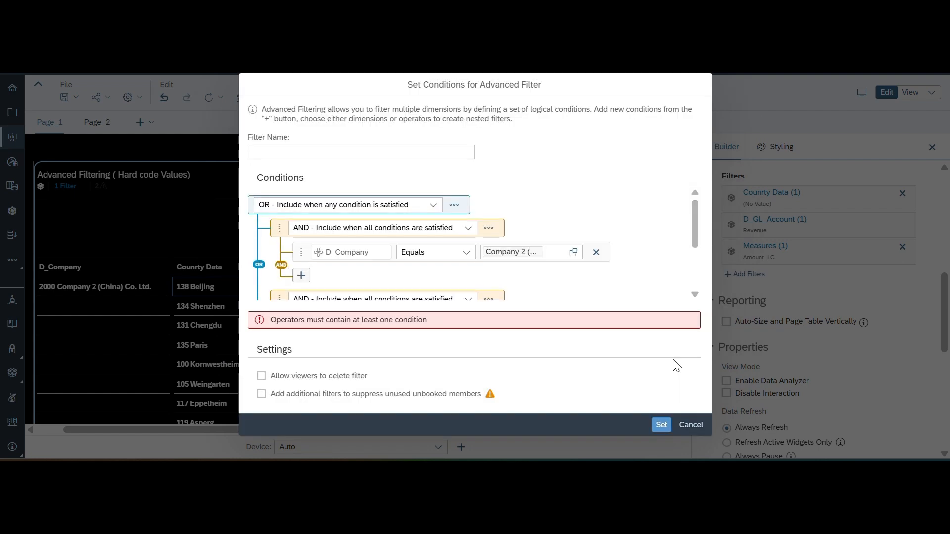
- Add a Counrty Data condition to the first AND group, showing unbooked members and selecting Sichuan under China
left_click(302, 276)
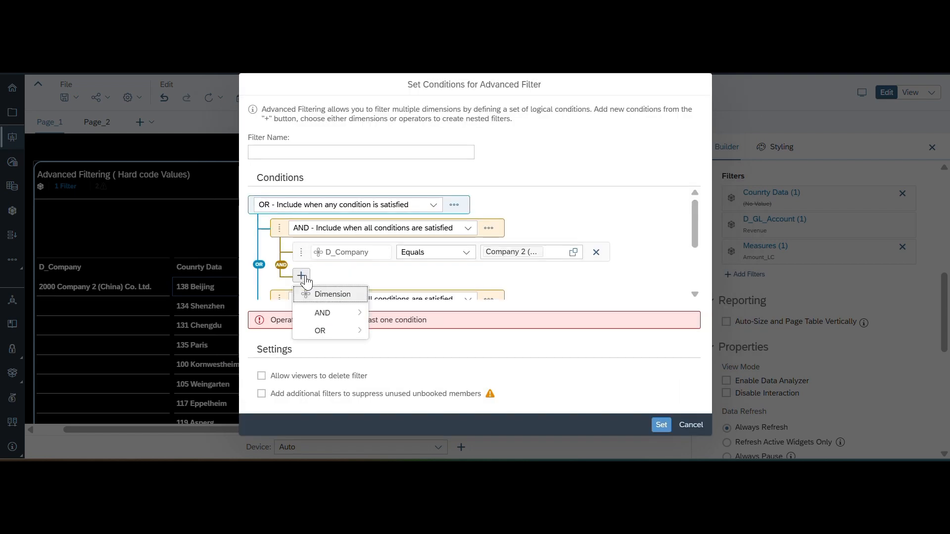
left_click(329, 295)
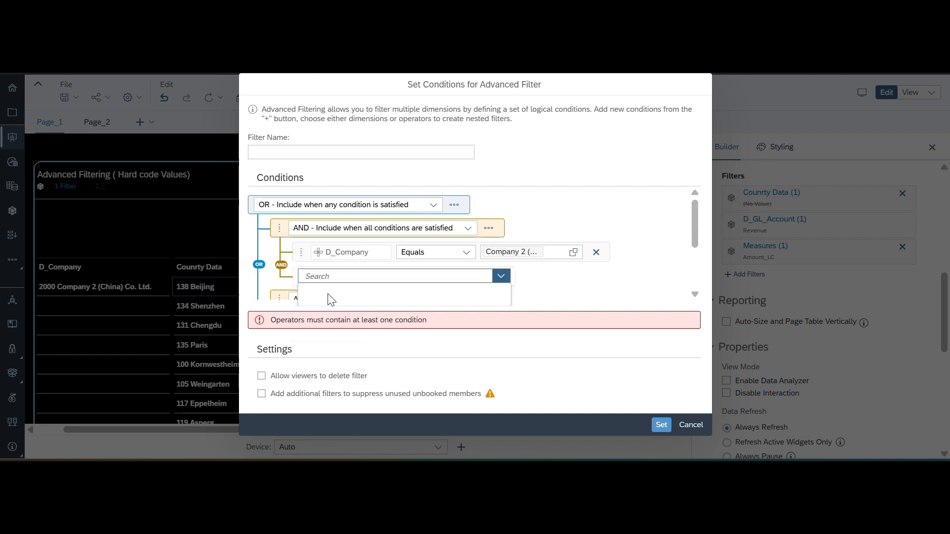
left_click(344, 309)
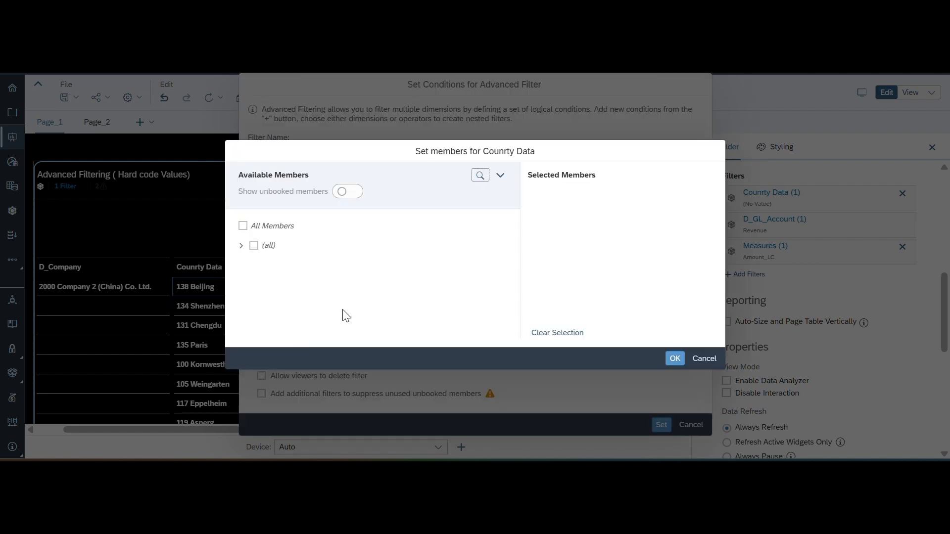
left_click(240, 248)
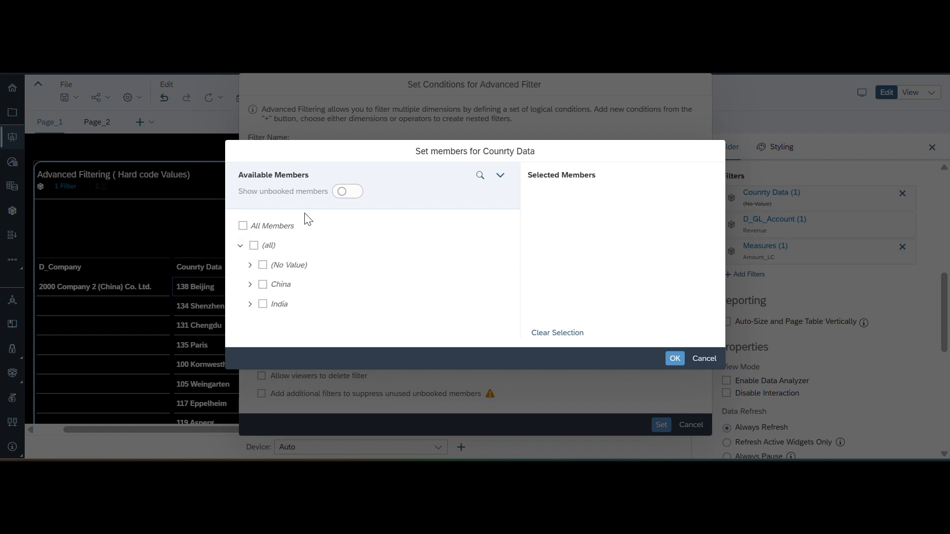
left_click(342, 192)
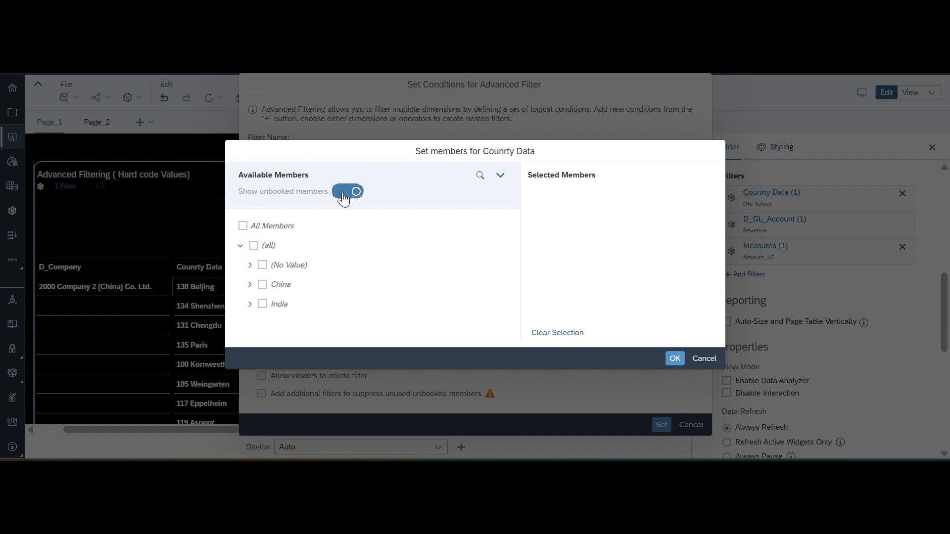
left_click(241, 246)
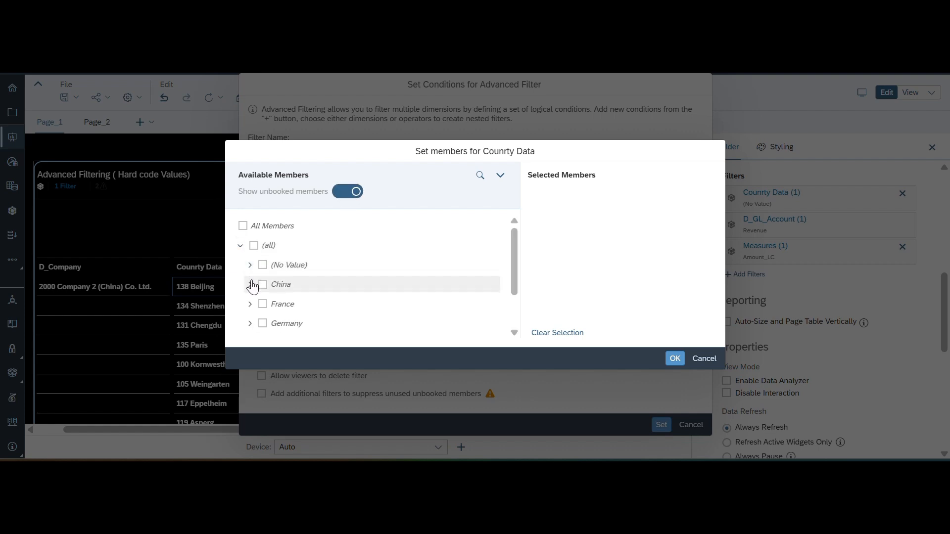
left_click(250, 285)
scroll(341, 295, "down", 1)
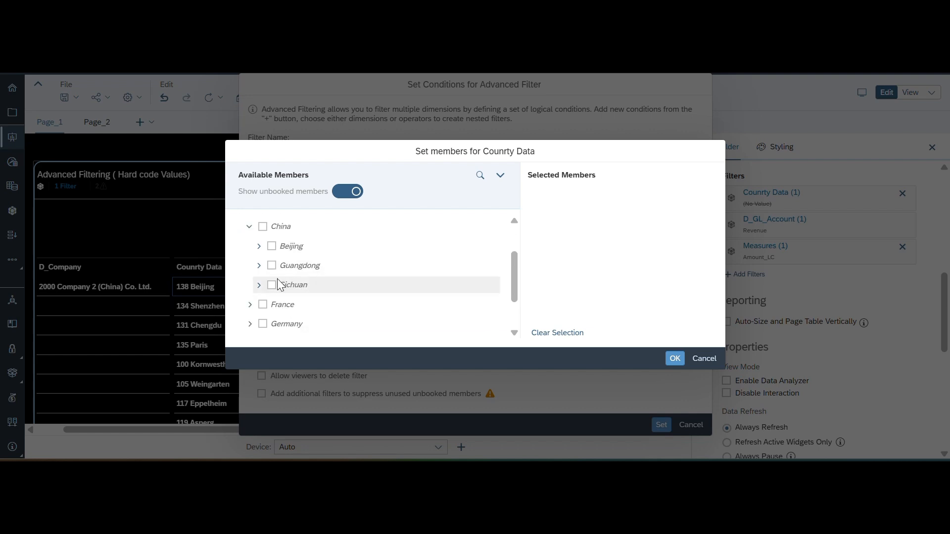
left_click(271, 285)
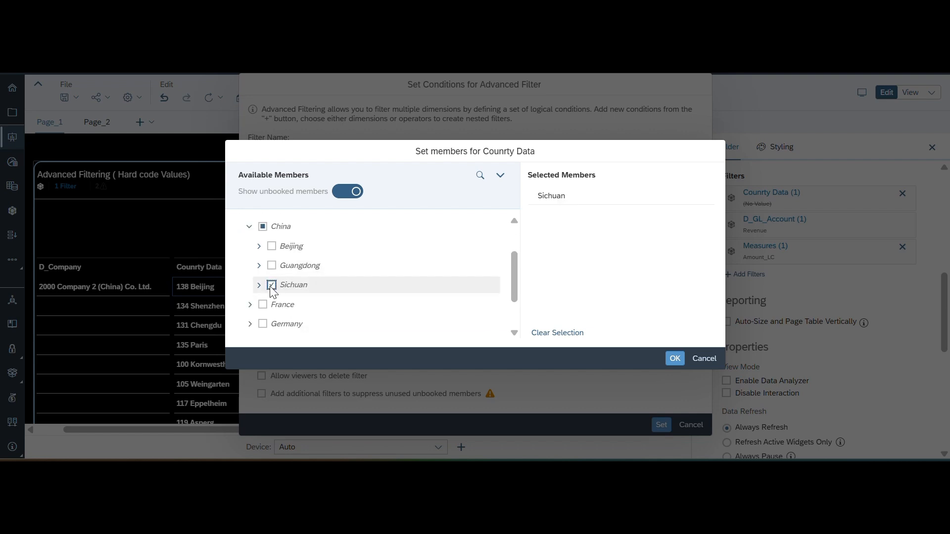
left_click(674, 358)
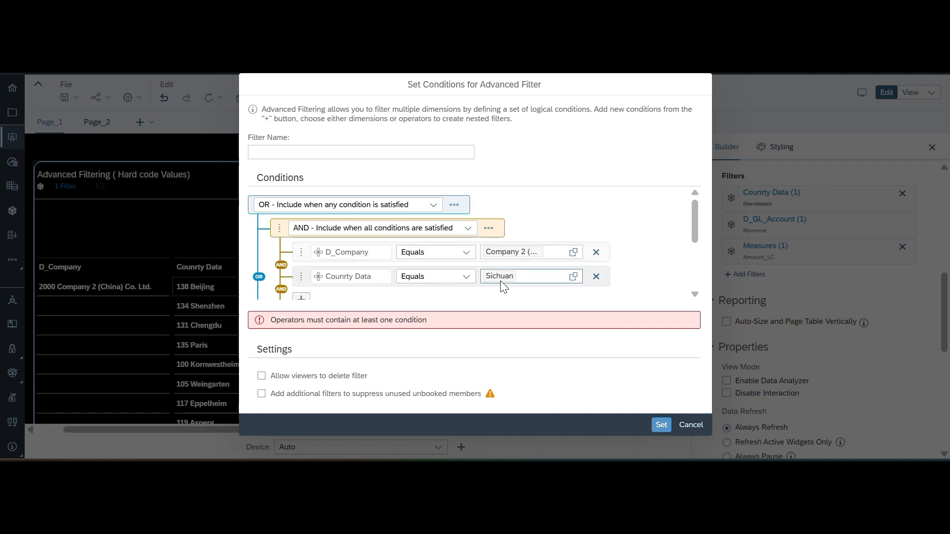
- Add a D_Company condition to the second AND group, showing unbooked members and selecting India tech under Asia Pacific
scroll(489, 289, "down", 3)
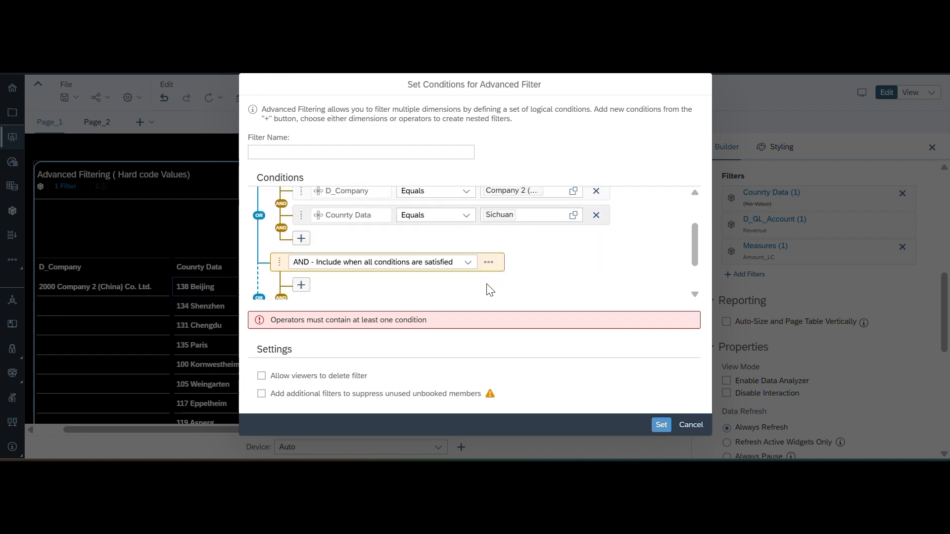
left_click(300, 268)
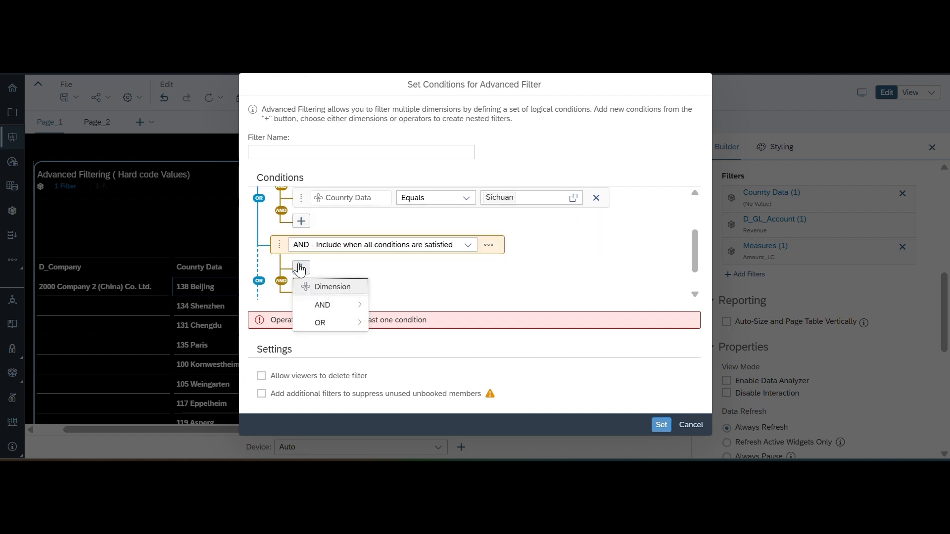
left_click(329, 287)
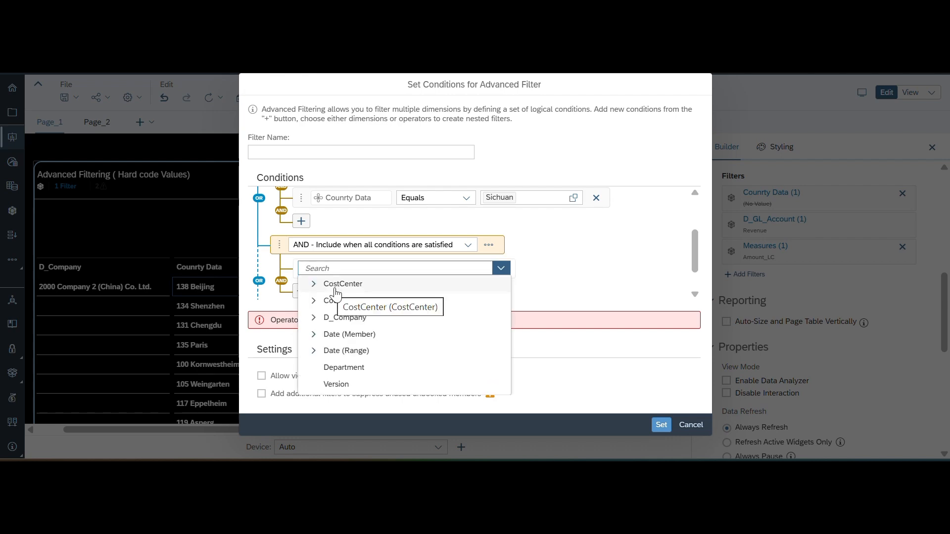
left_click(347, 318)
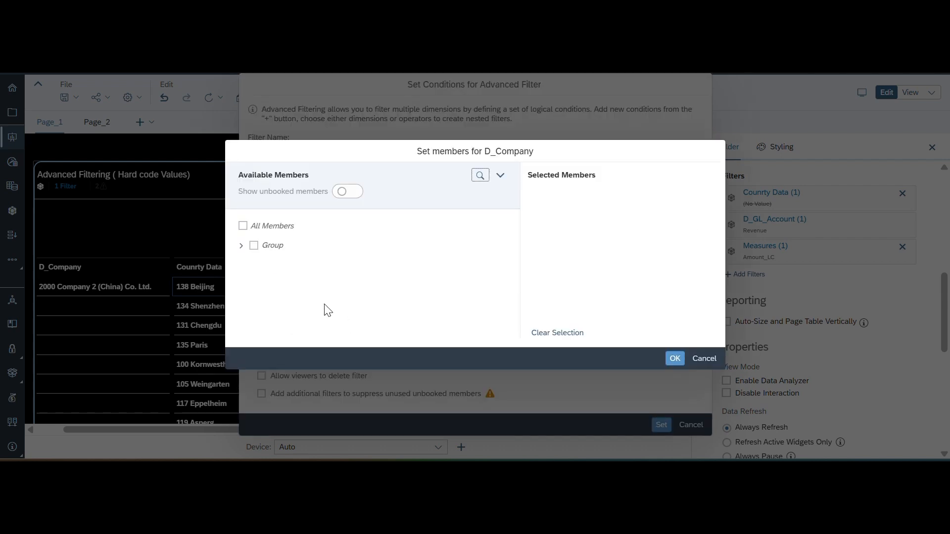
left_click(340, 194)
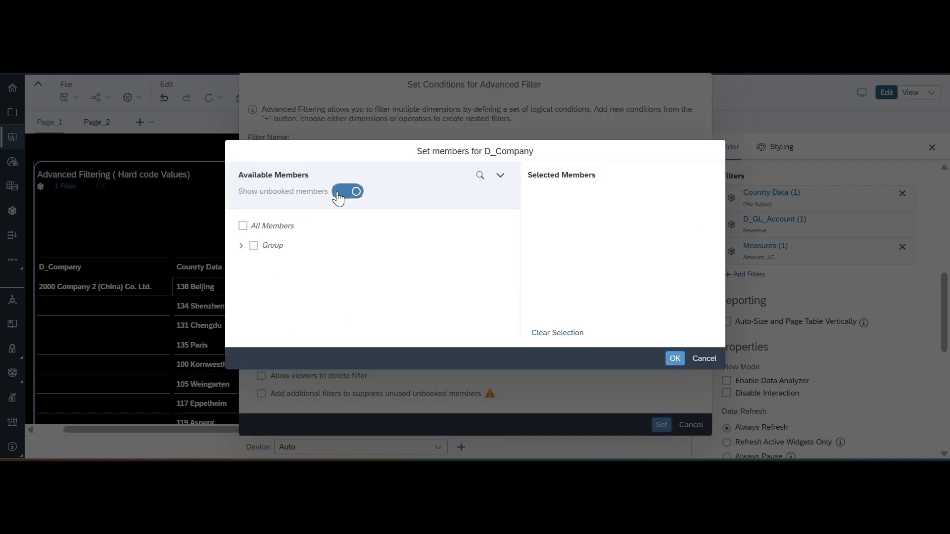
left_click(241, 246)
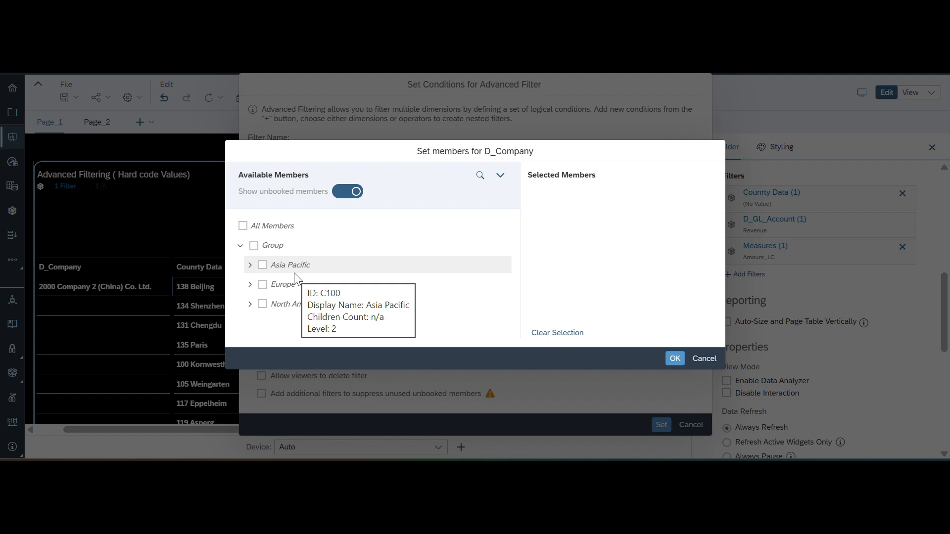
left_click(249, 266)
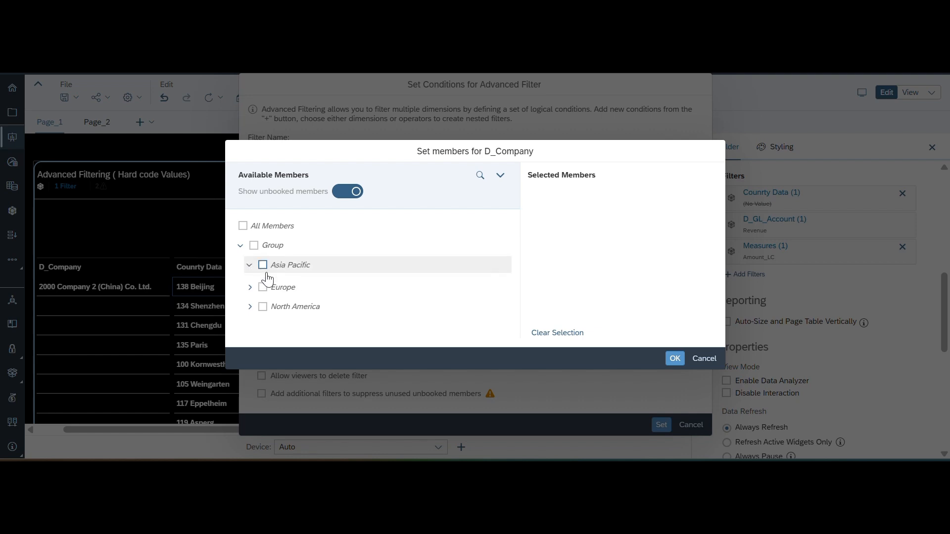
left_click(289, 306)
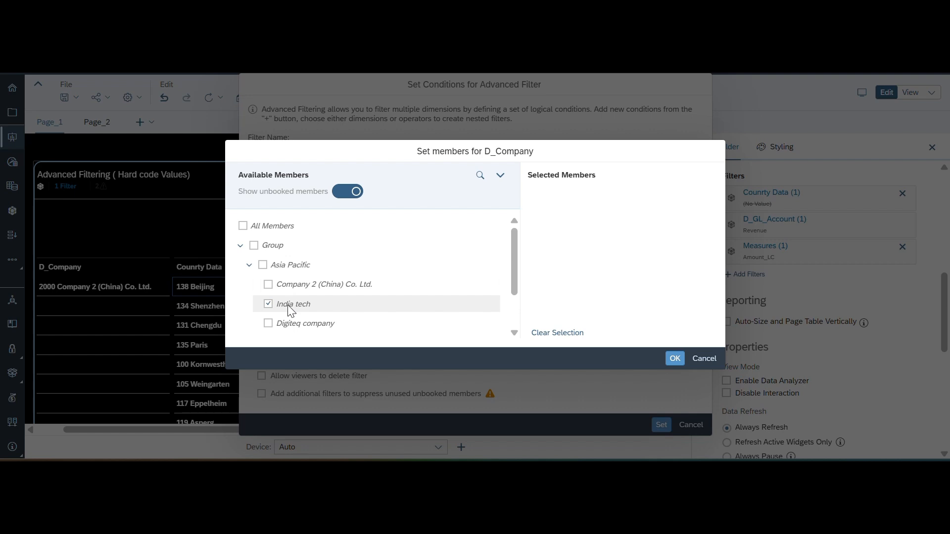
left_click(674, 359)
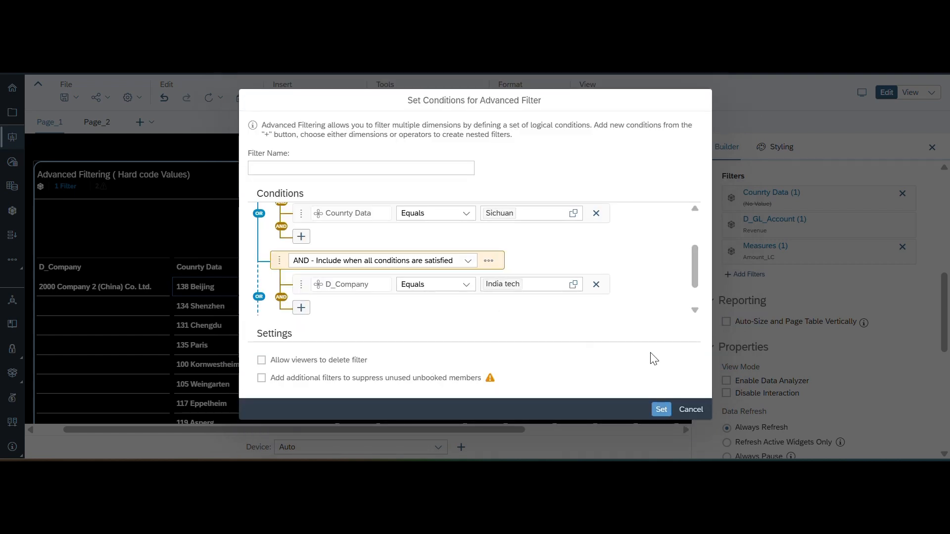
- Add a Counrty Data condition to the second AND group, showing unbooked members and selecting Karnataka under India
left_click(302, 308)
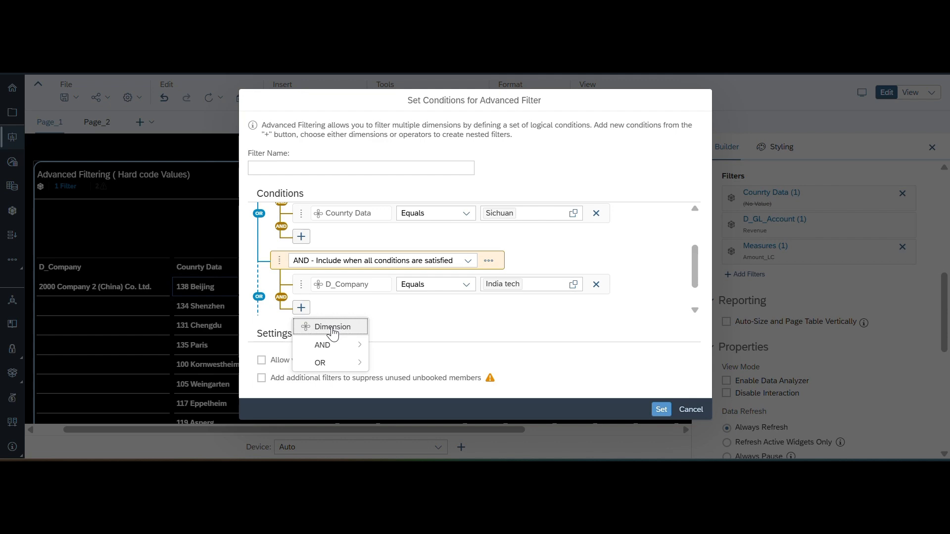
mouse_move(338, 349)
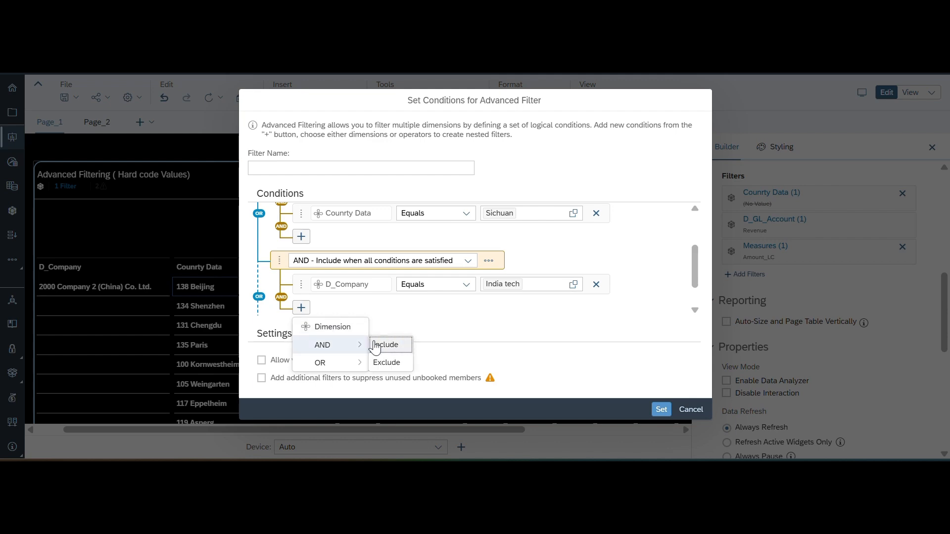
left_click(332, 327)
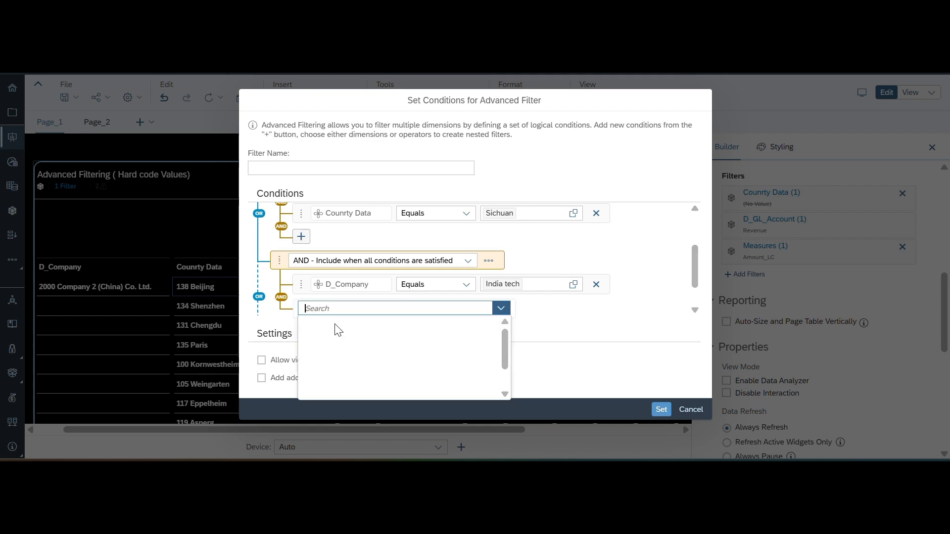
left_click(341, 342)
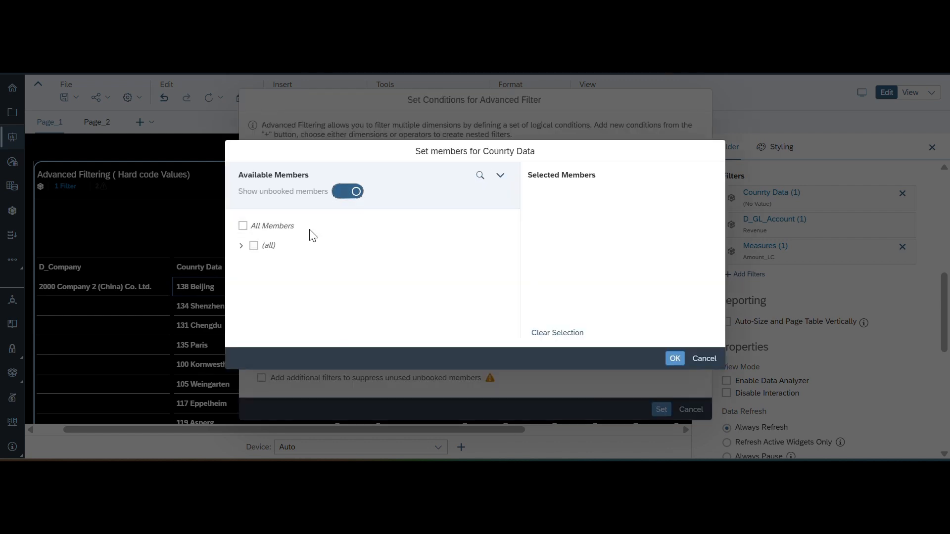
left_click(241, 247)
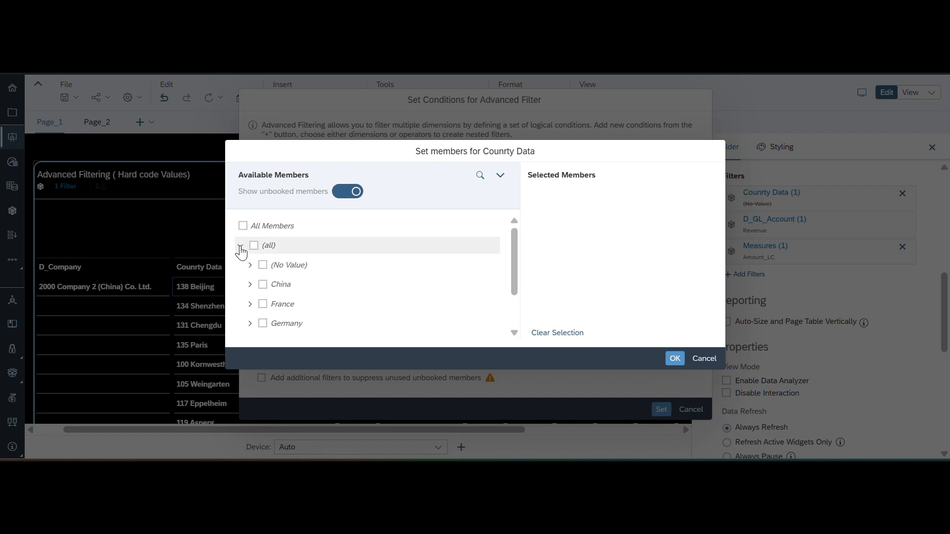
scroll(253, 303, "down", 1)
left_click(251, 299)
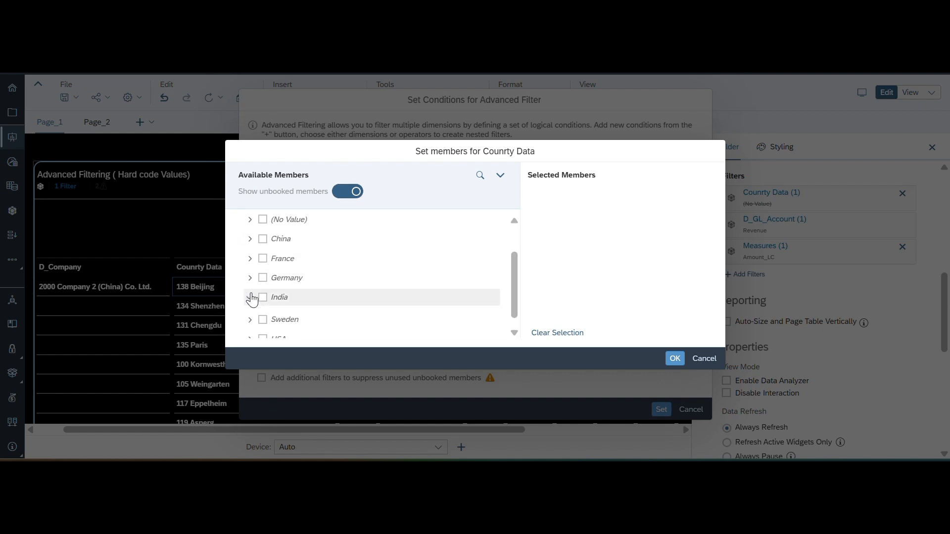
scroll(297, 297, "down", 1)
left_click(272, 288)
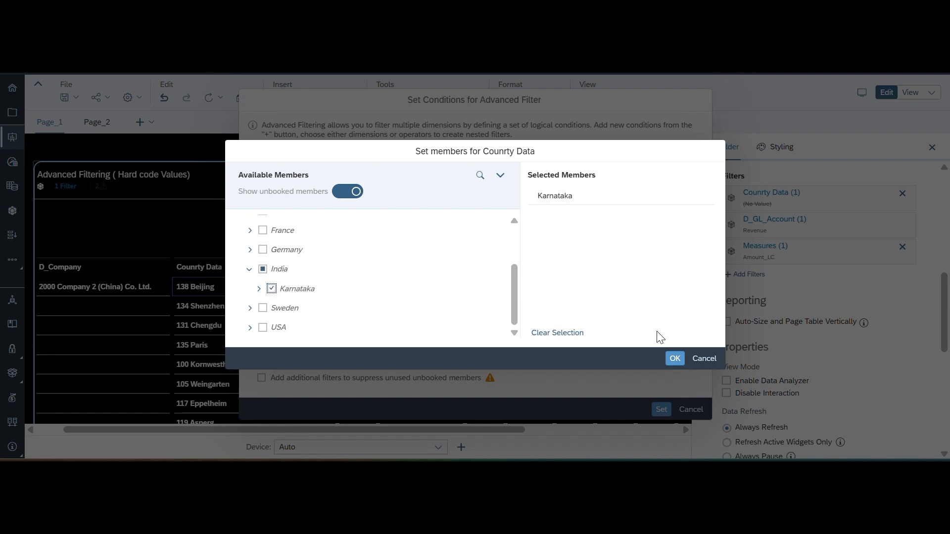
left_click(674, 358)
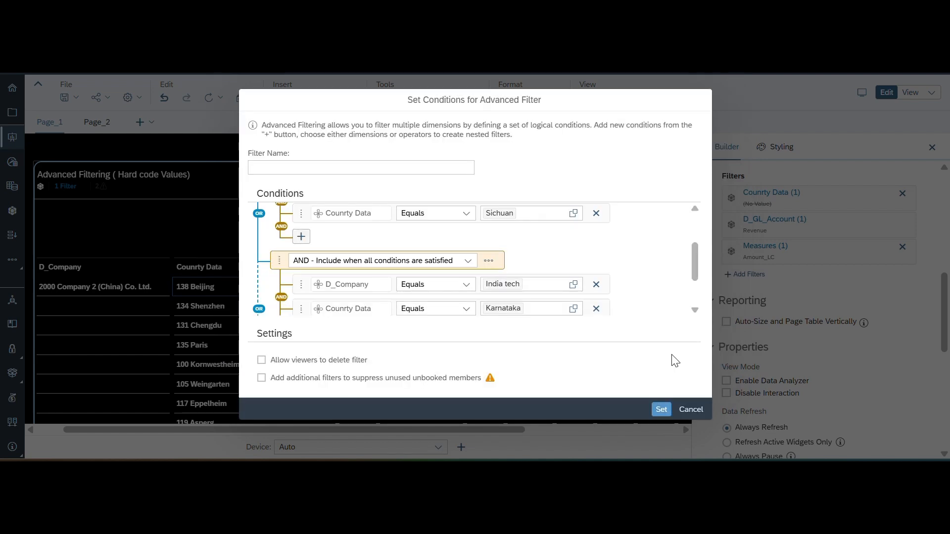
- Enable additional filters to suppress unused unbooked members and apply the advanced filter to the table
scroll(434, 269, "down", 3)
scroll(438, 271, "up", 5)
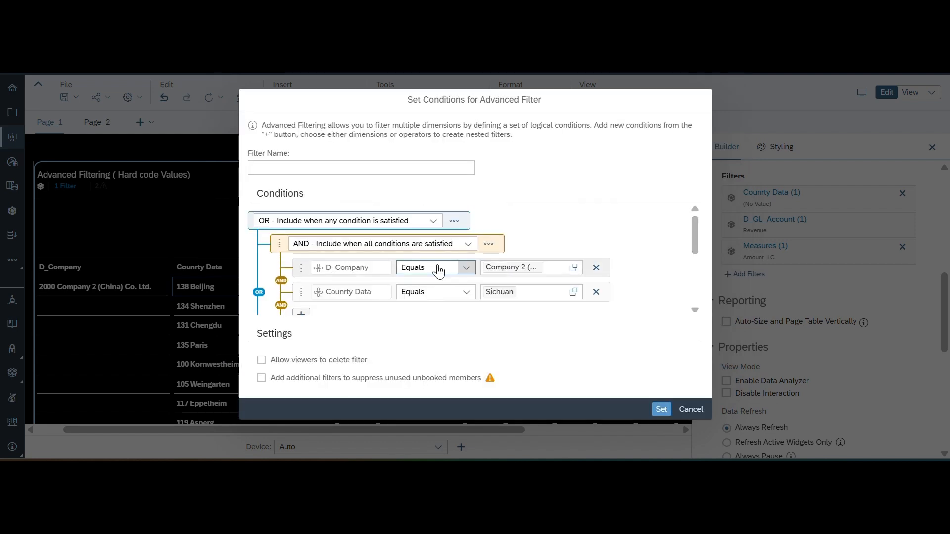
scroll(438, 271, "down", 2)
scroll(438, 271, "down", 1)
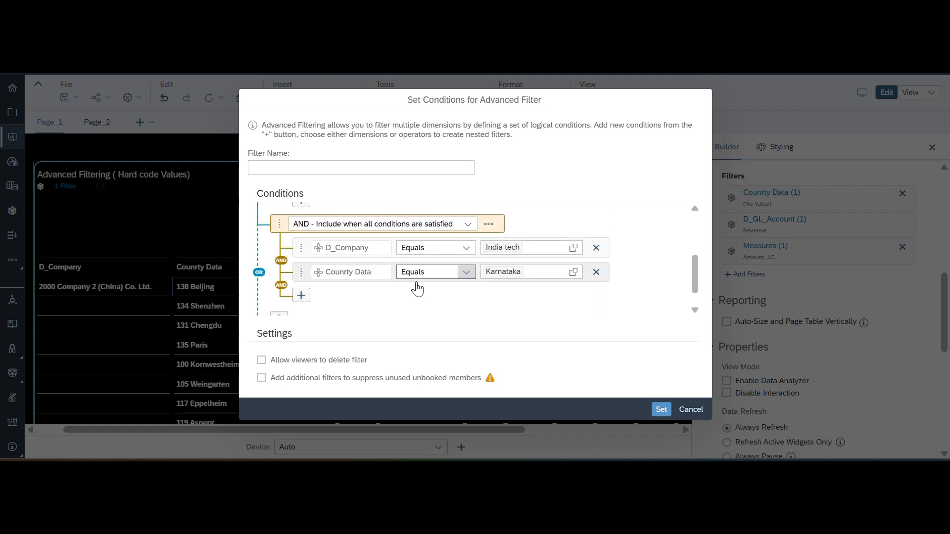
left_click(263, 378)
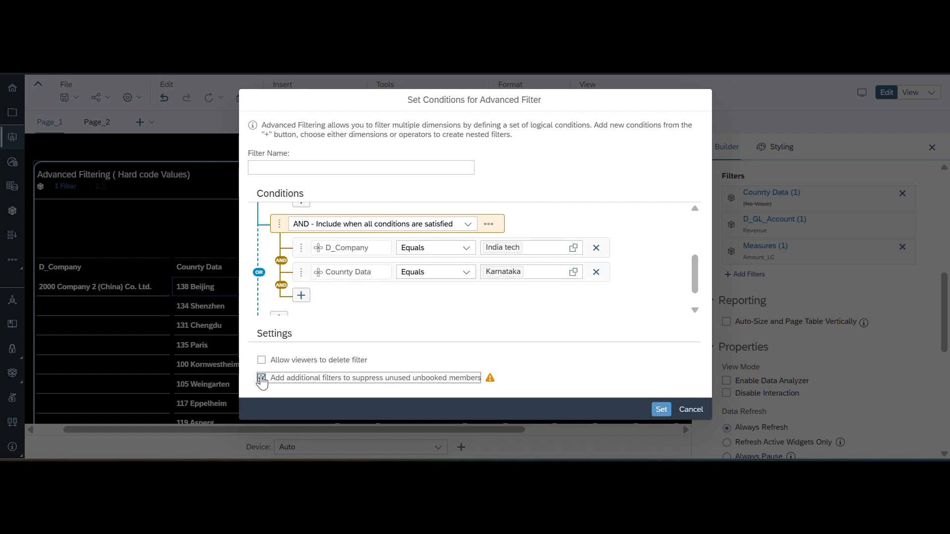
left_click(662, 409)
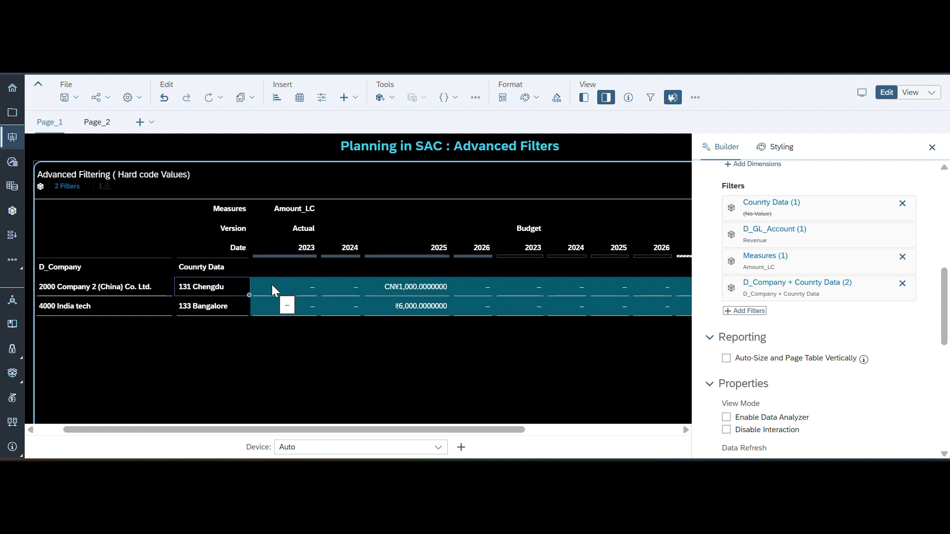
scroll(748, 251, "up", 6)
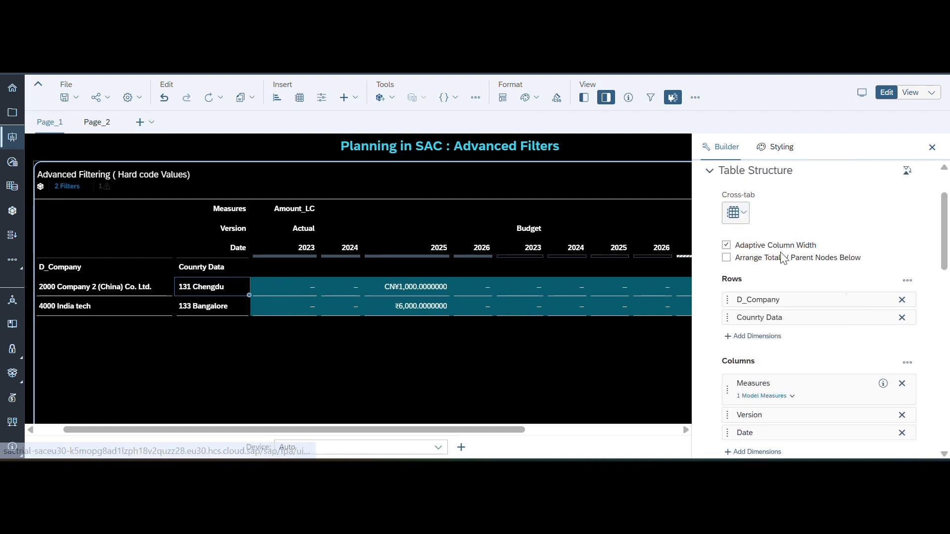